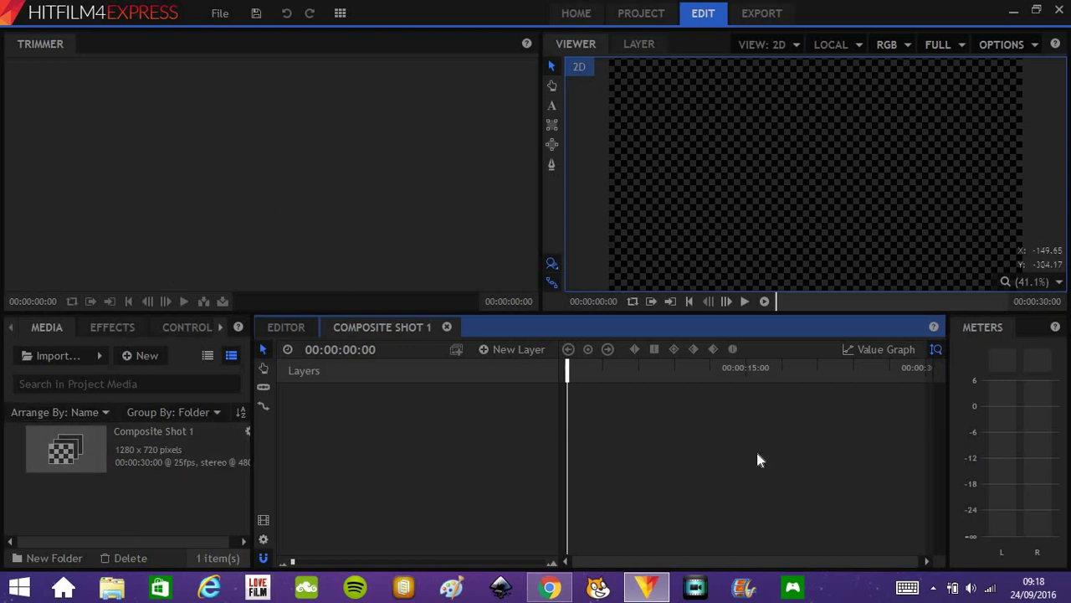
- Switch to the Compositing workspace layout and show the Media panel
left_click(339, 13)
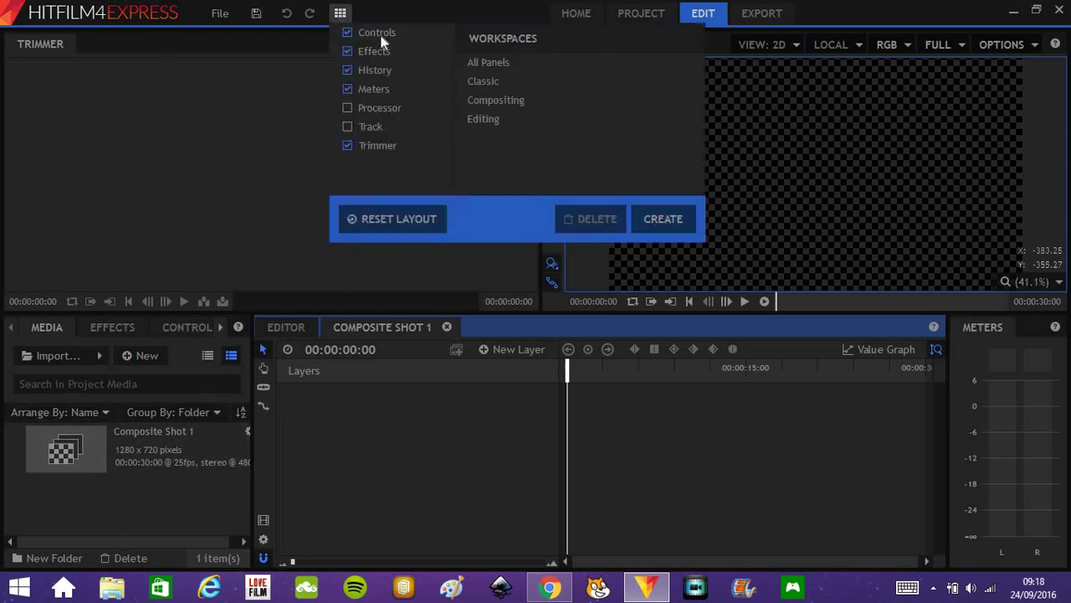
left_click(505, 100)
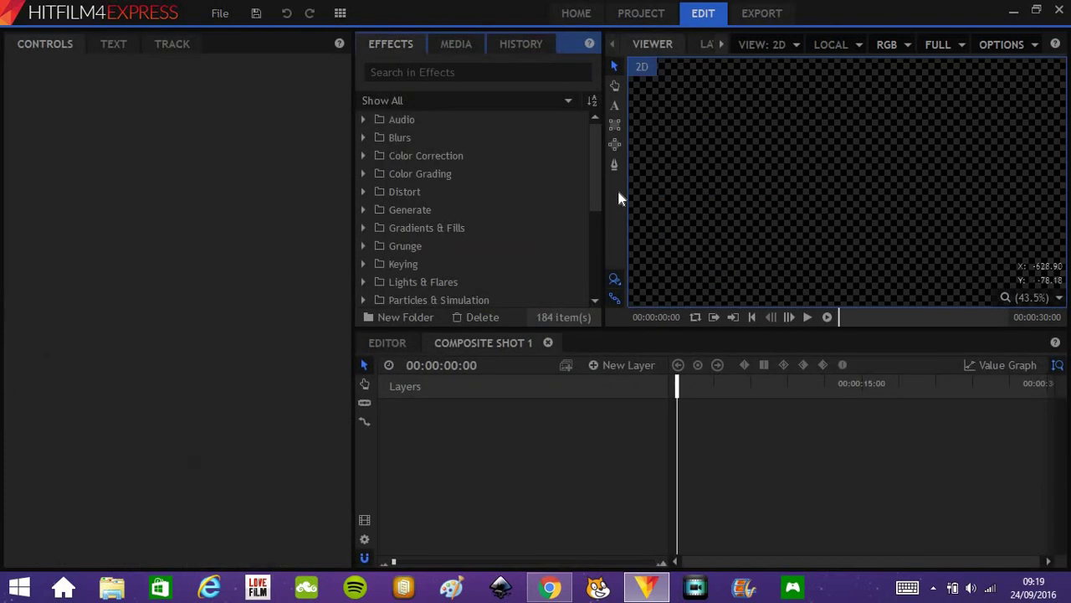
left_click(457, 49)
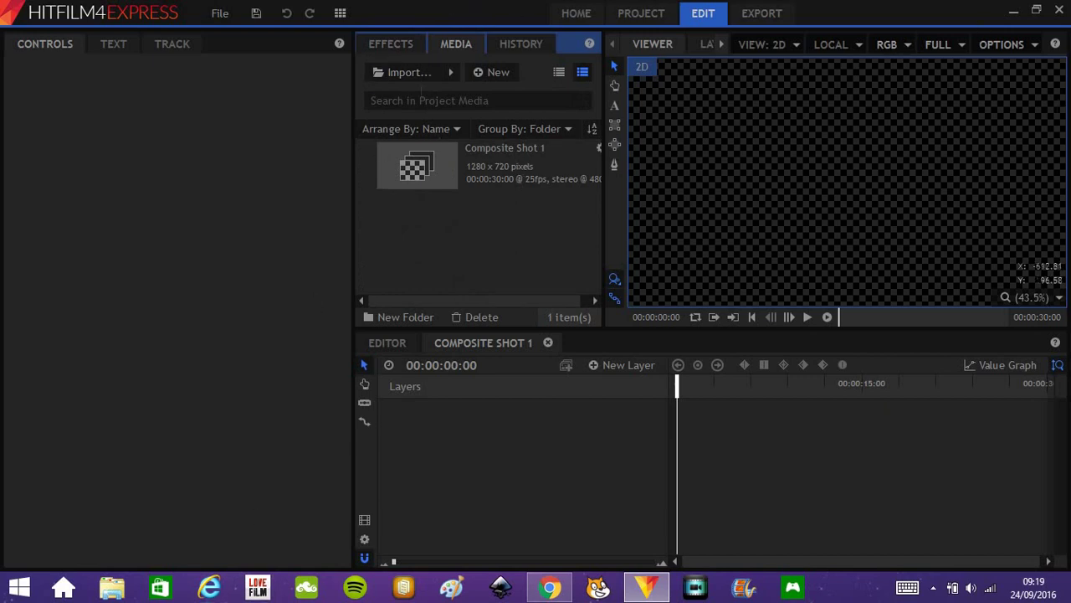
- Import WIN_20160812_083358.MP4 from Pictures > Camera Roll
left_click(414, 72)
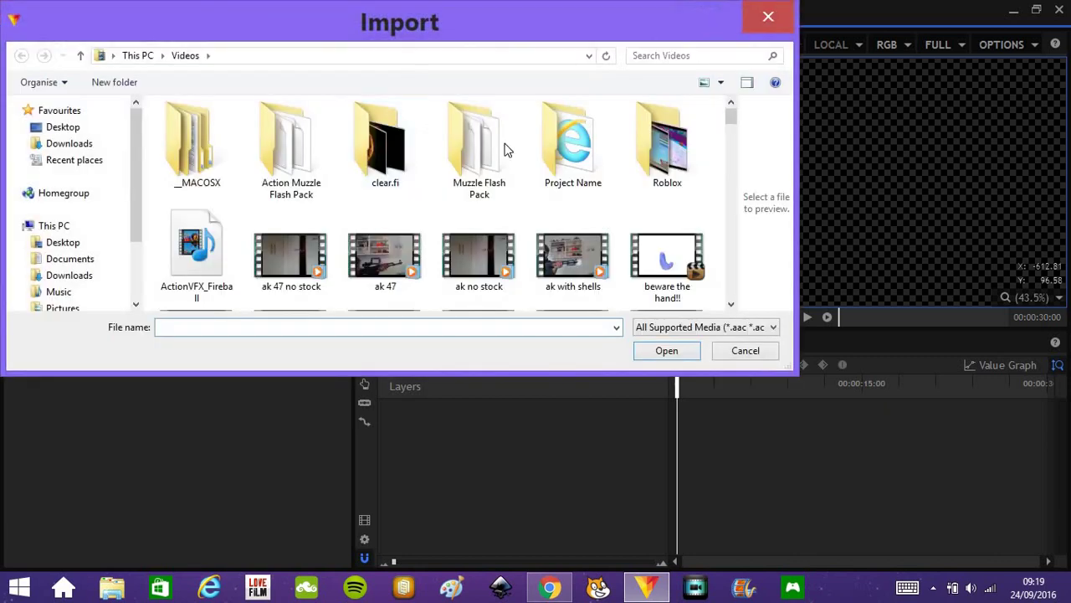
left_click(87, 309)
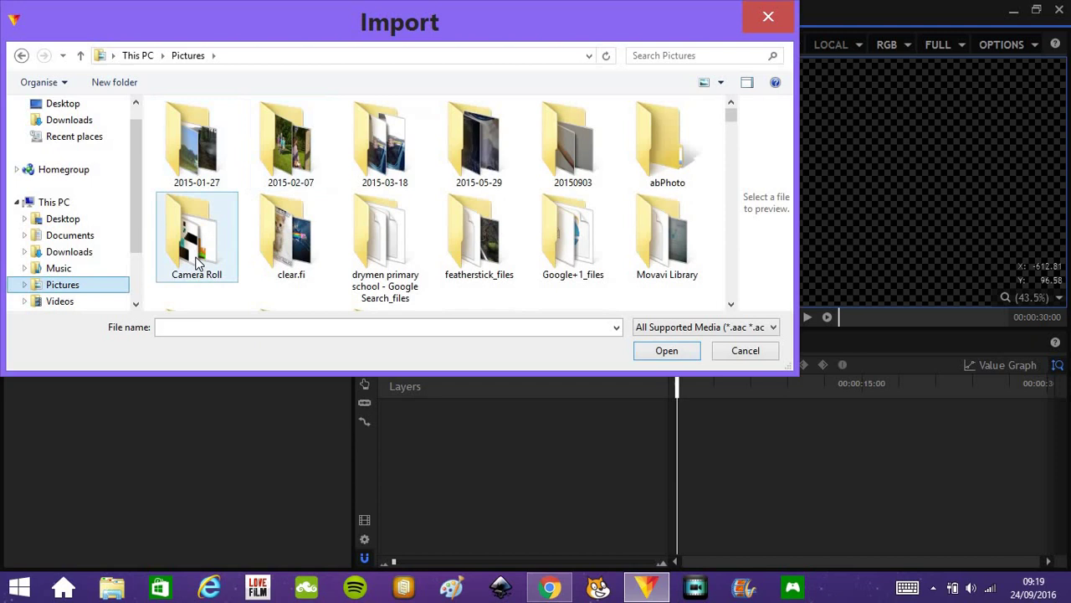
double_click(196, 247)
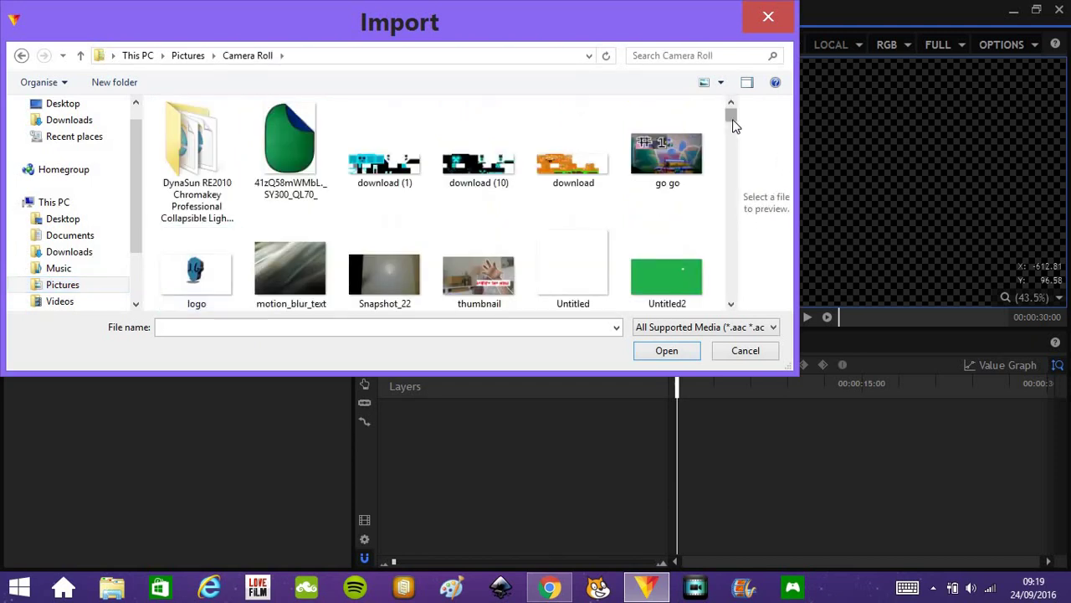
left_click_drag(732, 117, 841, 211)
double_click(574, 183)
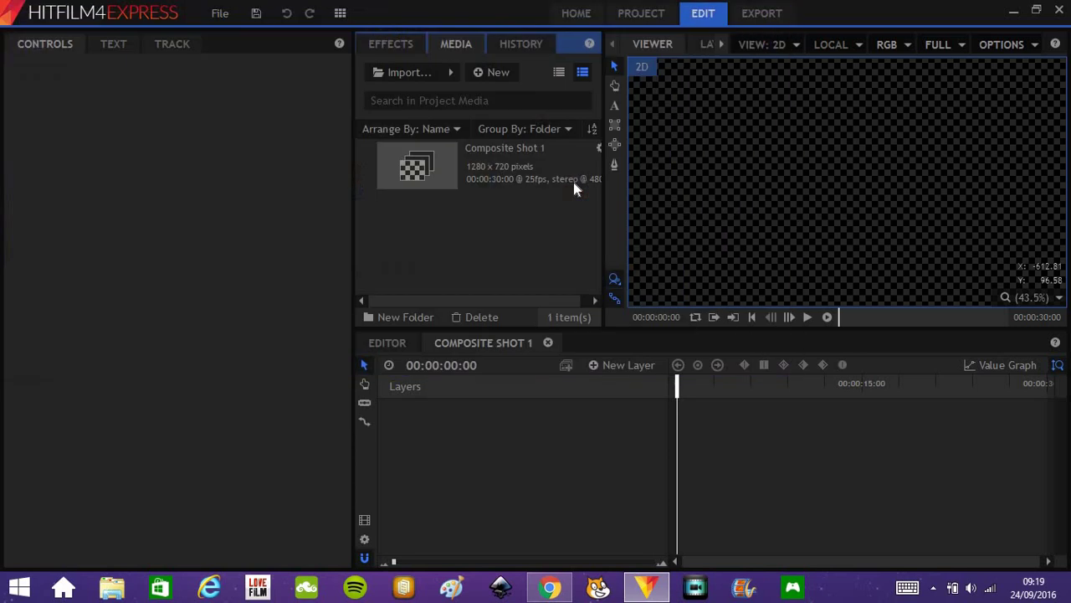
- Place the living-room clip in Composite Shot 1 and play it to around 00:00:05:00
left_click_drag(677, 417, 679, 445)
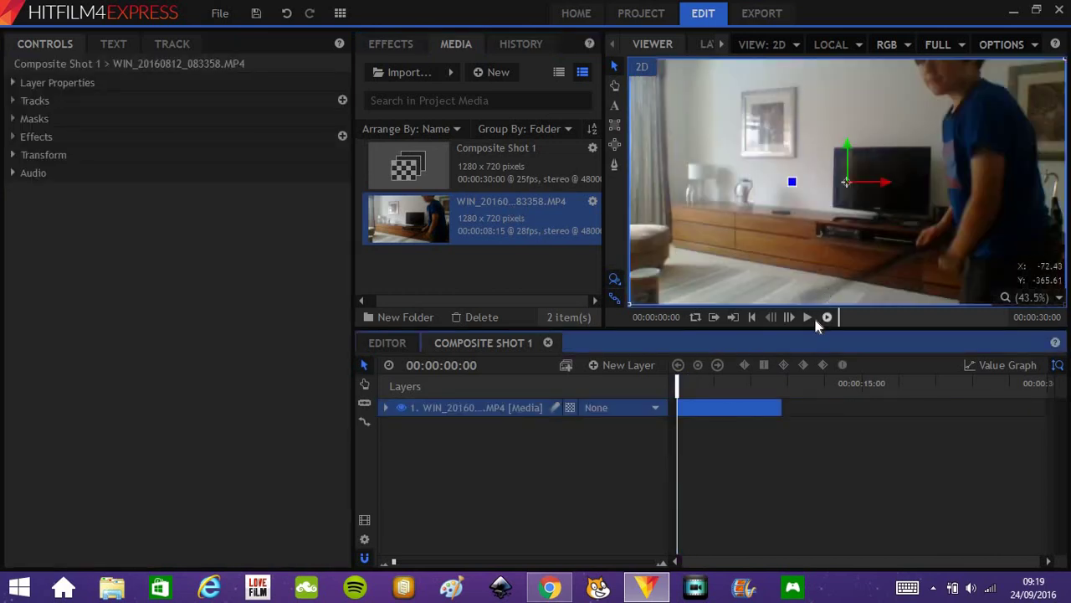
left_click(808, 318)
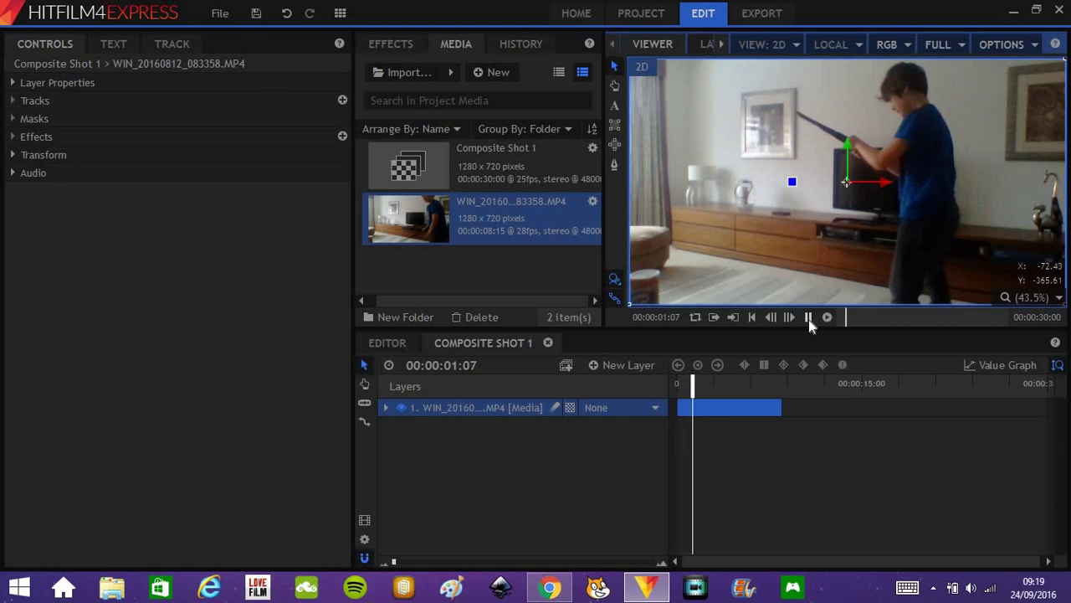
left_click(808, 318)
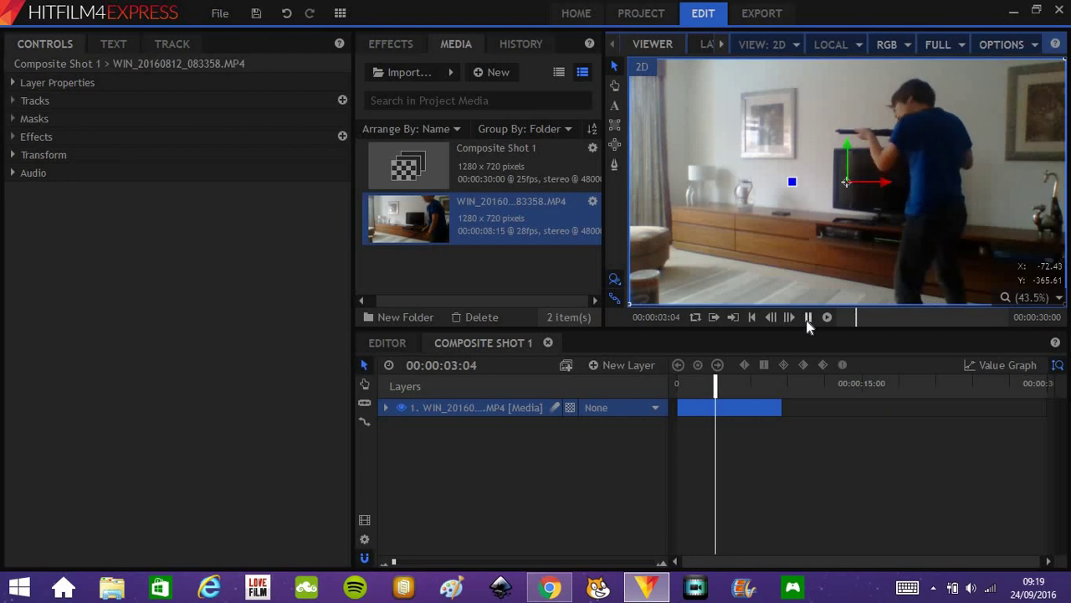
left_click(808, 318)
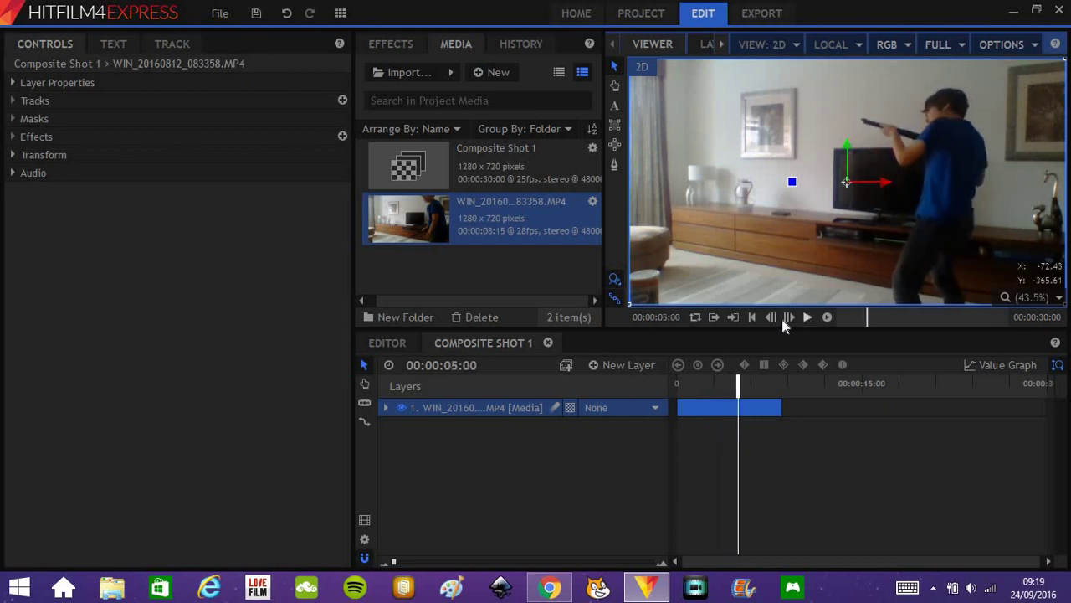
- Frame-step back to the firing moment at 00:00:04:12
left_click(771, 317)
left_click(771, 317)
double_click(772, 317)
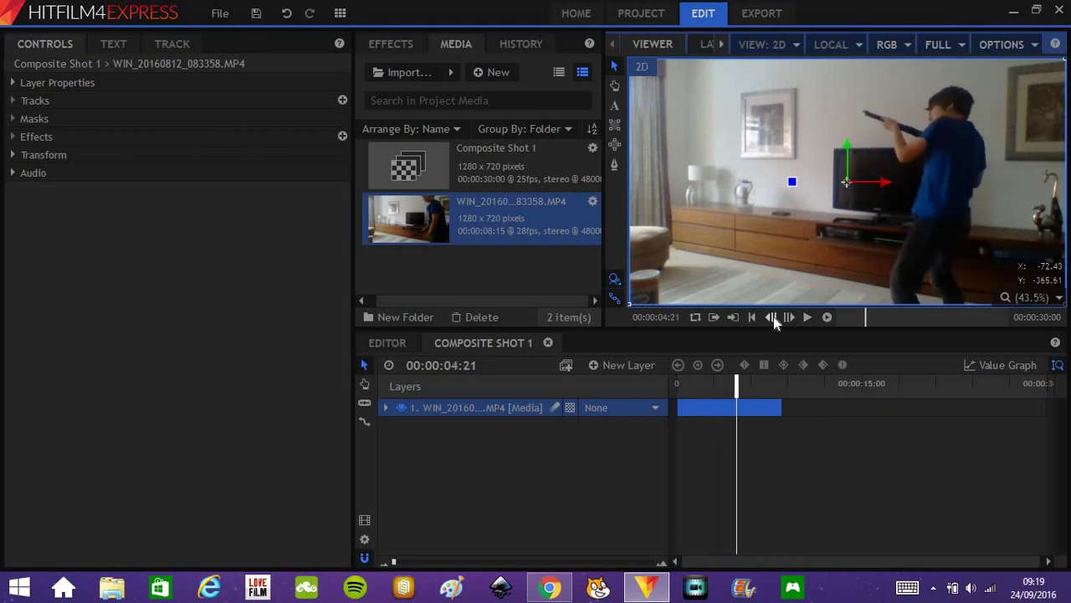
triple_click(772, 317)
triple_click(771, 317)
double_click(771, 317)
left_click(771, 317)
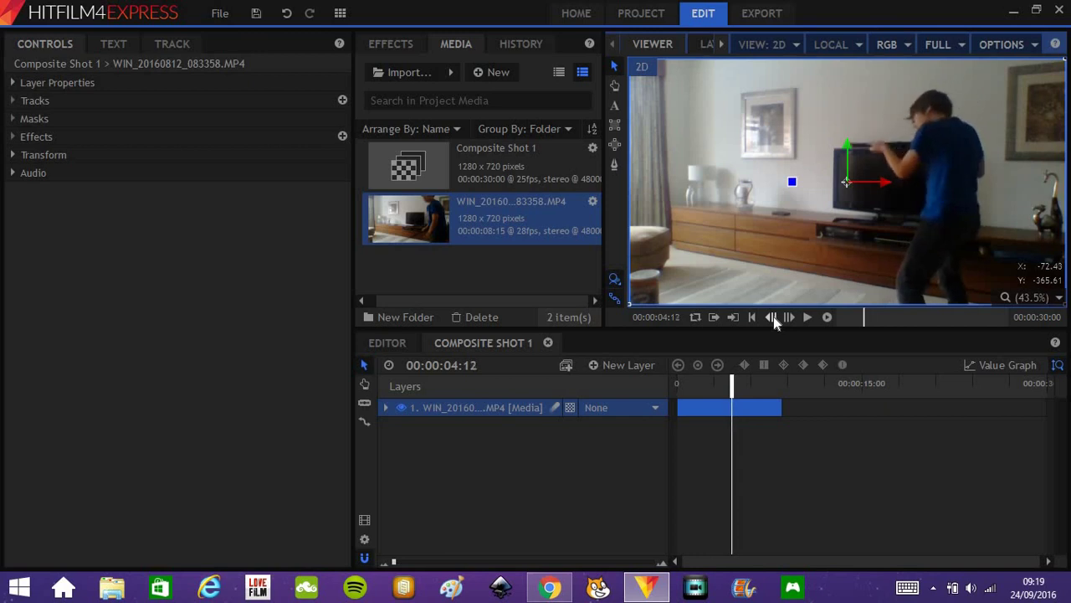
left_click(789, 317)
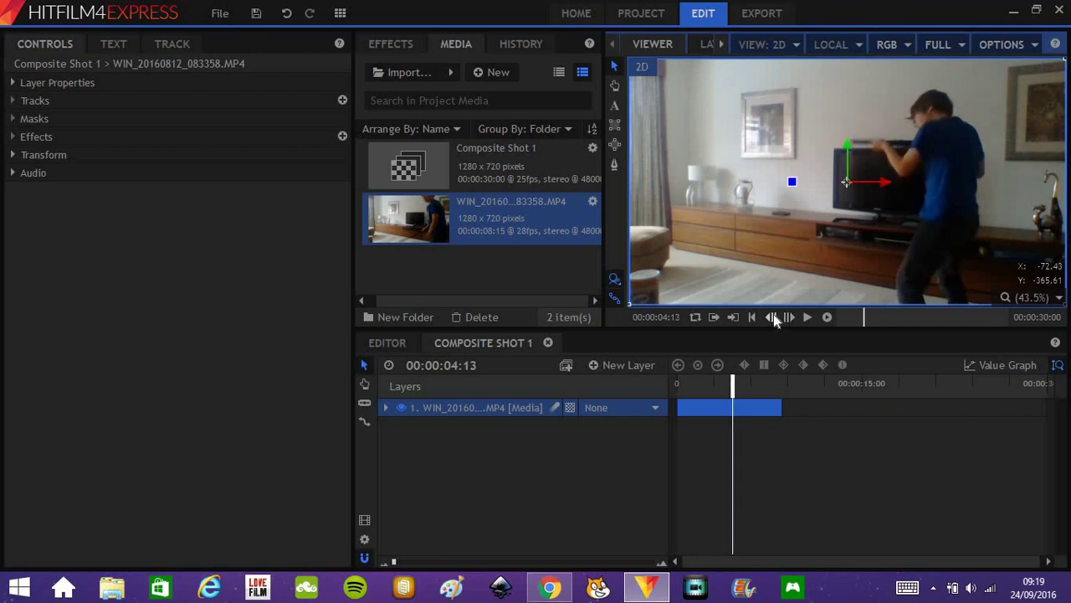
left_click(771, 317)
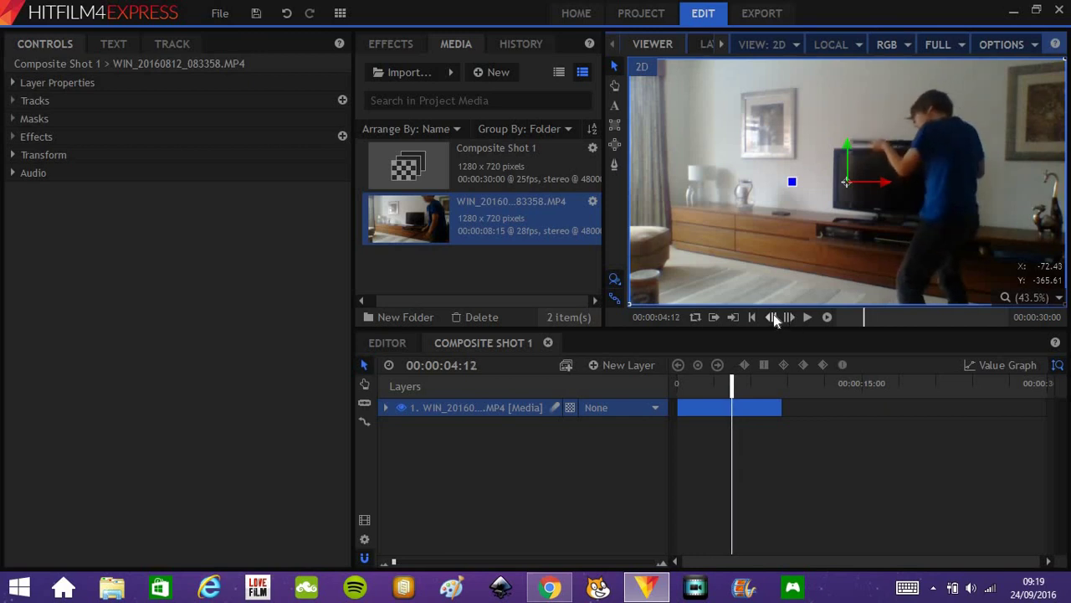
- Import the download (7).jpg muzzle-flash image from Downloads
left_click(412, 73)
left_click(69, 218)
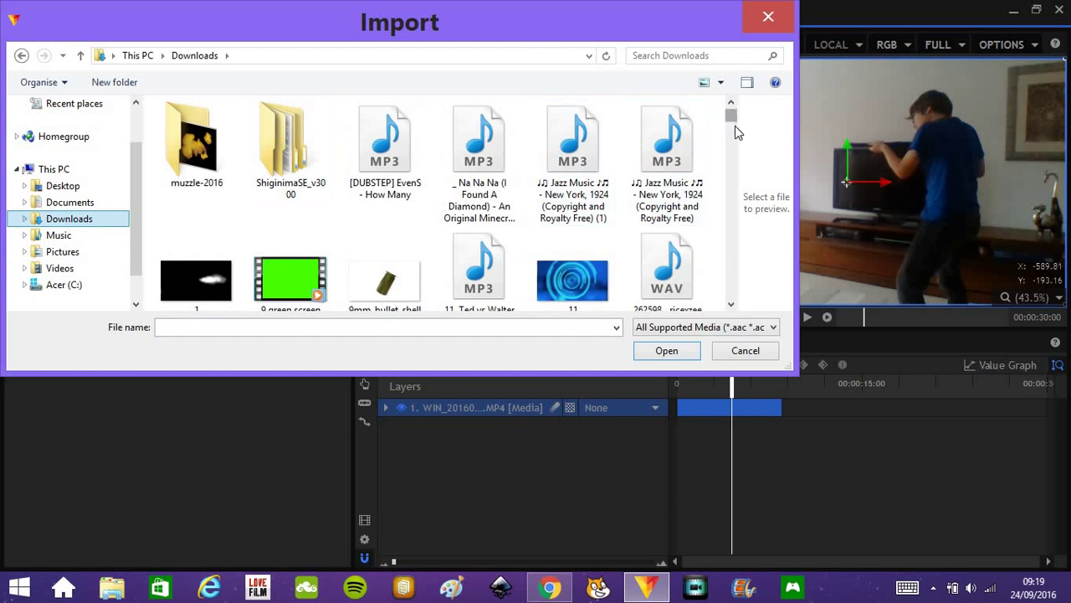
left_click_drag(735, 126, 751, 153)
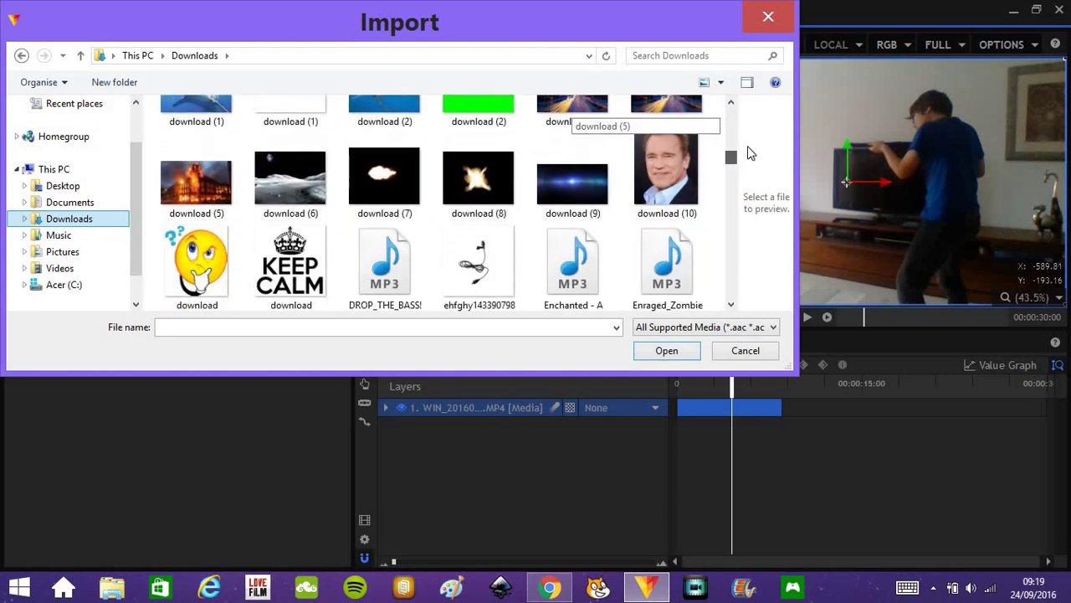
double_click(402, 168)
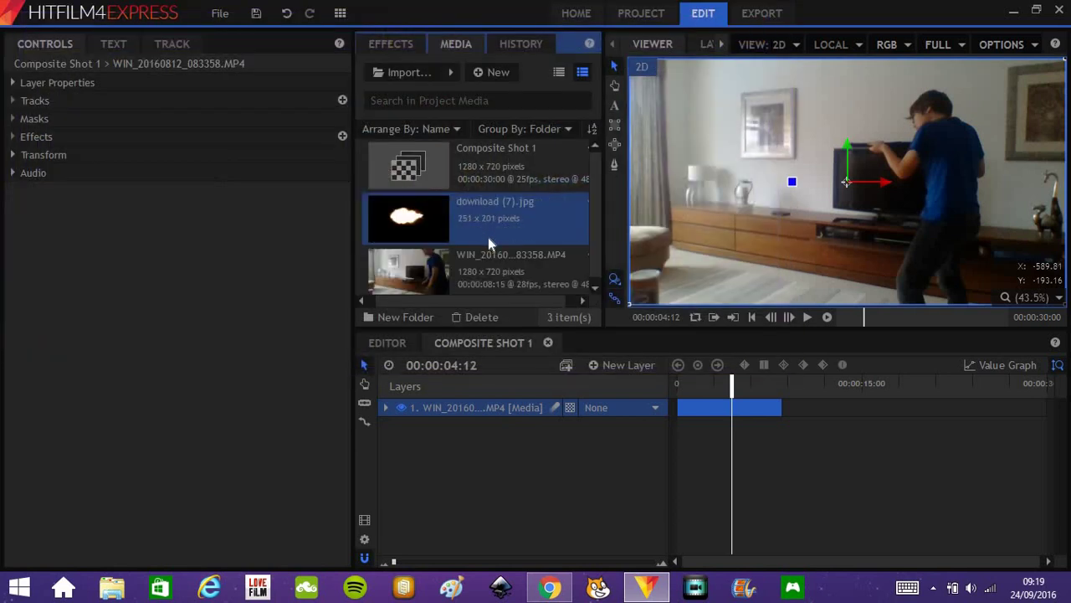
- Add the flash image as a layer at 00:00:04:12, rotated 180° and enlarged
left_click_drag(483, 217, 738, 402)
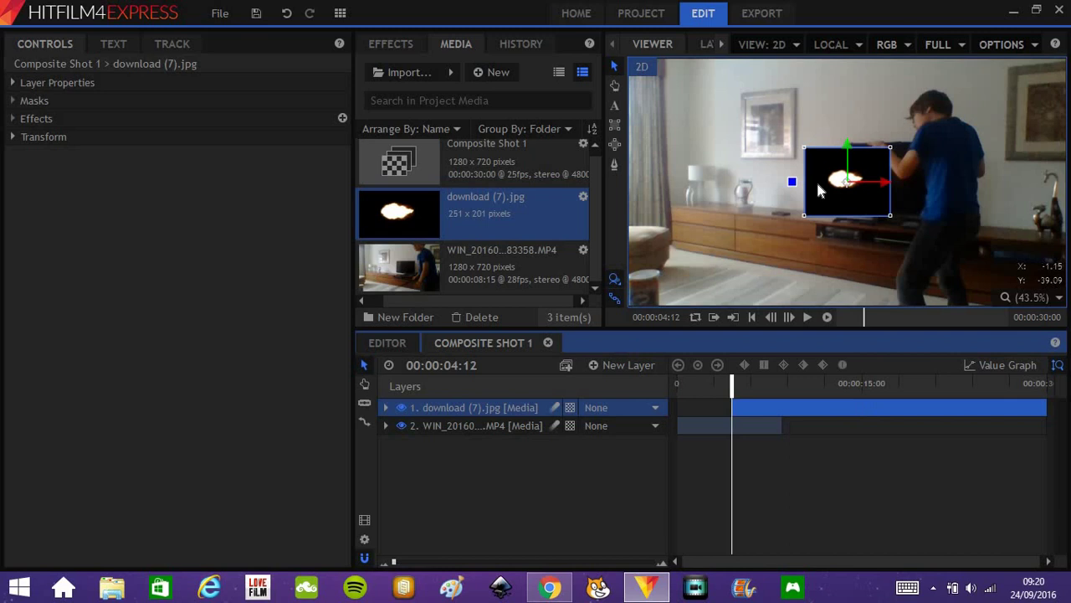
left_click_drag(795, 180, 882, 178)
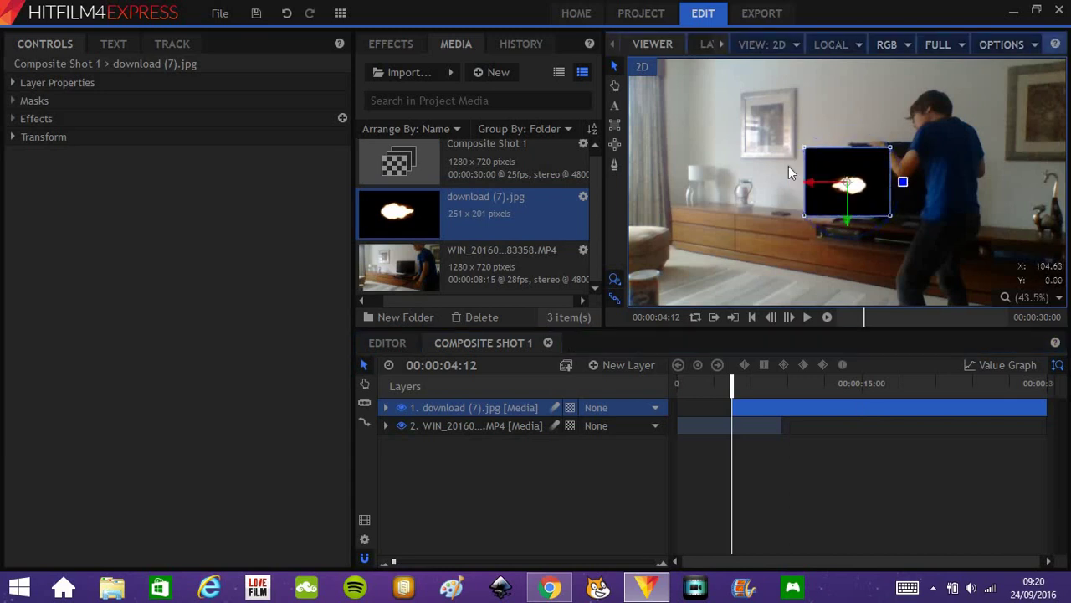
left_click(807, 153)
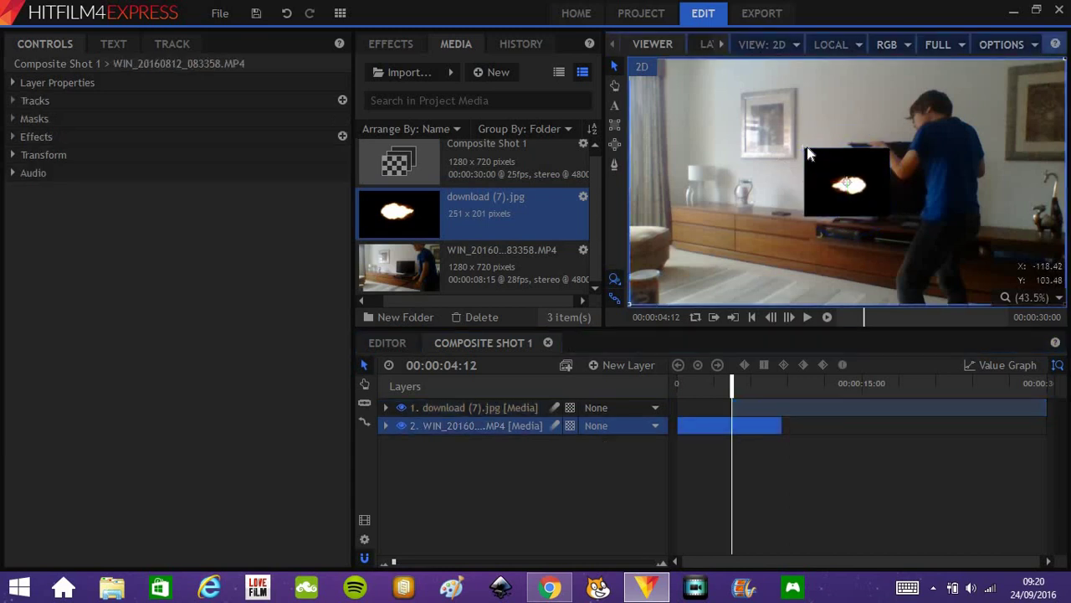
left_click(778, 408)
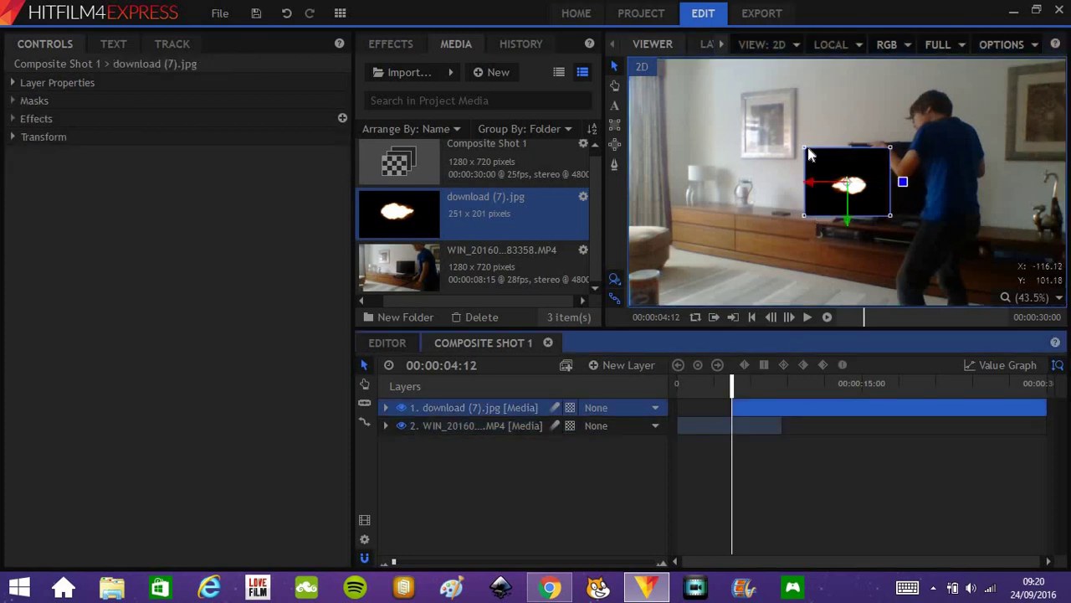
left_click_drag(805, 149, 776, 126)
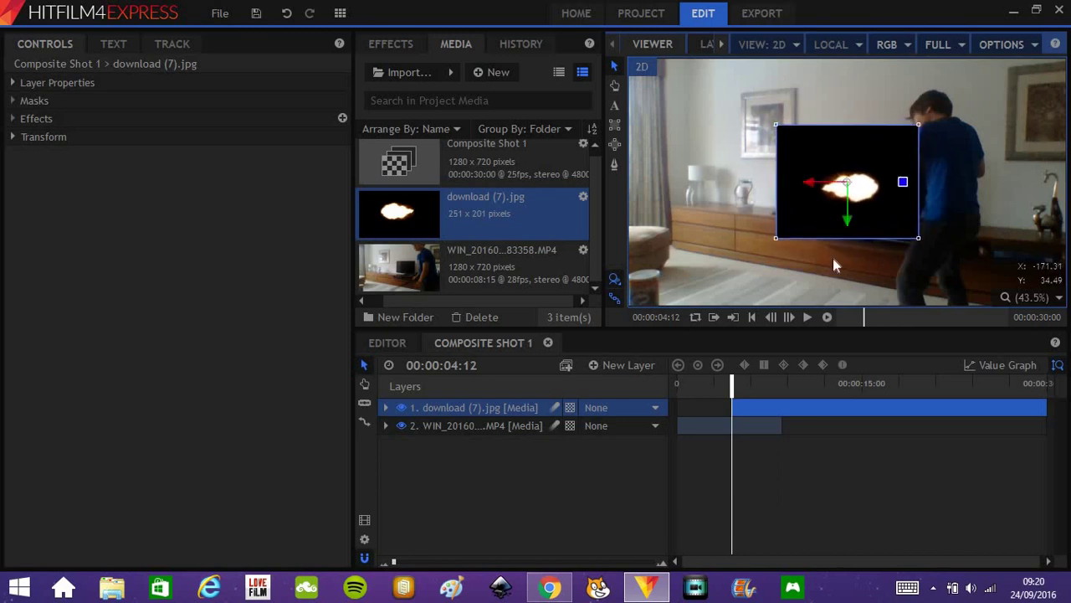
- Set the flash layer's blend mode to Screen
right_click(880, 410)
mouse_move(927, 67)
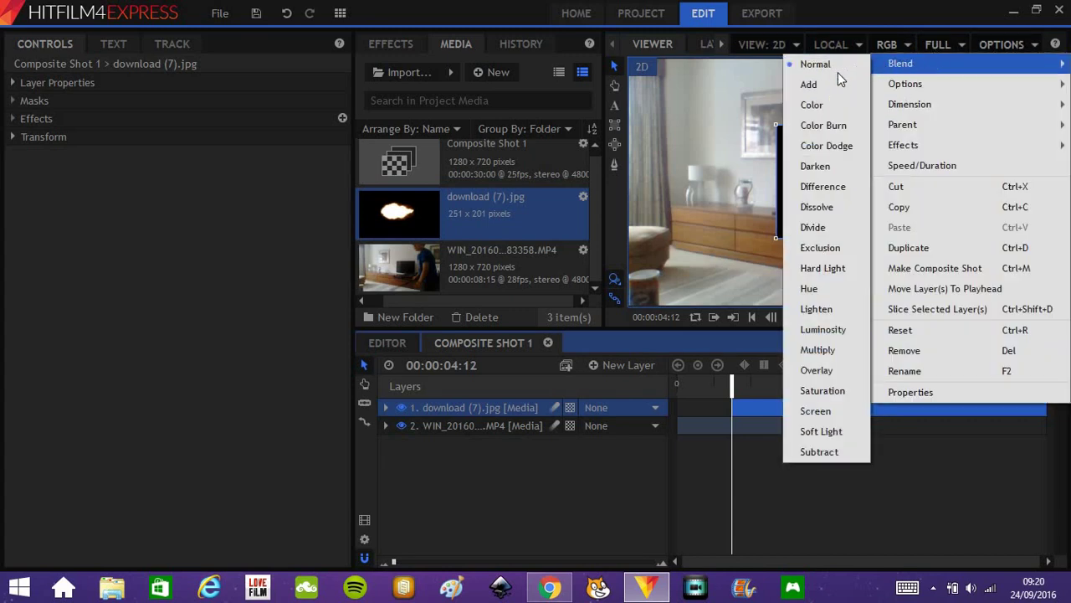
left_click(848, 411)
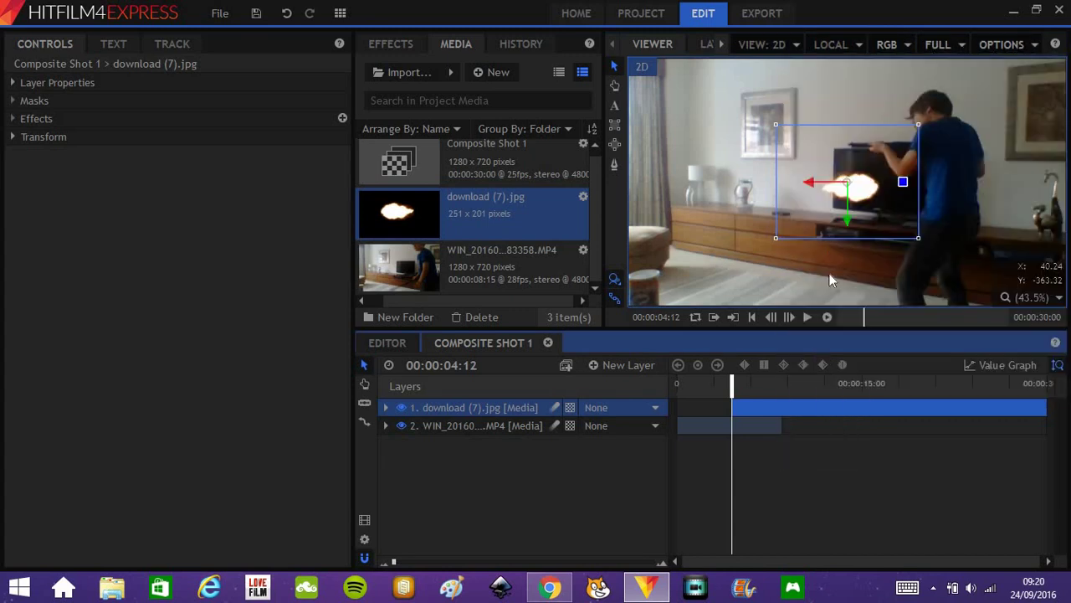
- Move the flash onto the gun barrel and trim the layer to a single frame
left_click_drag(848, 183, 823, 145)
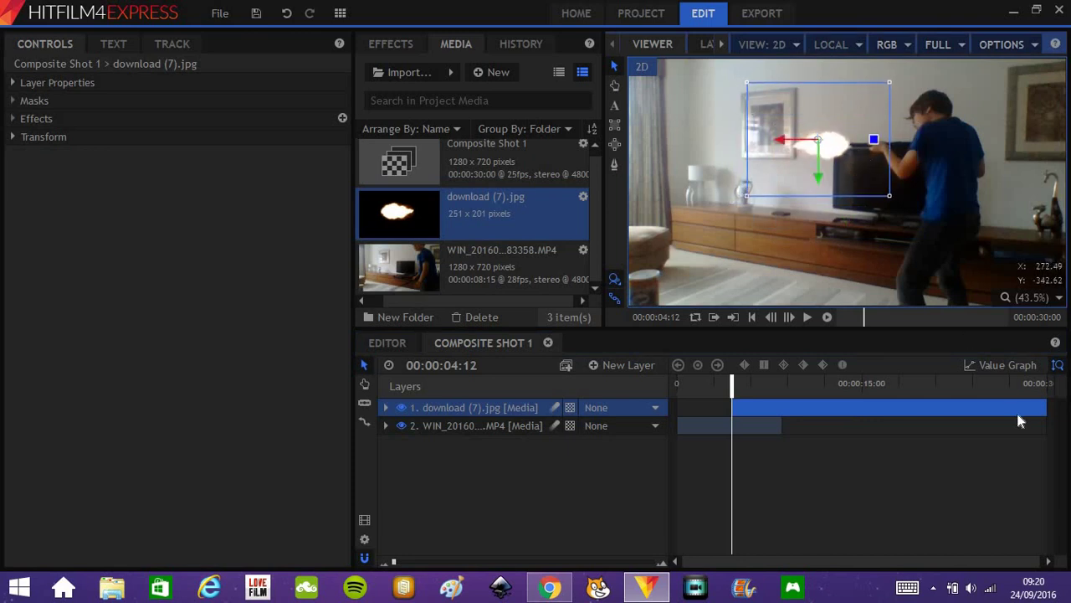
left_click_drag(1043, 408, 698, 429)
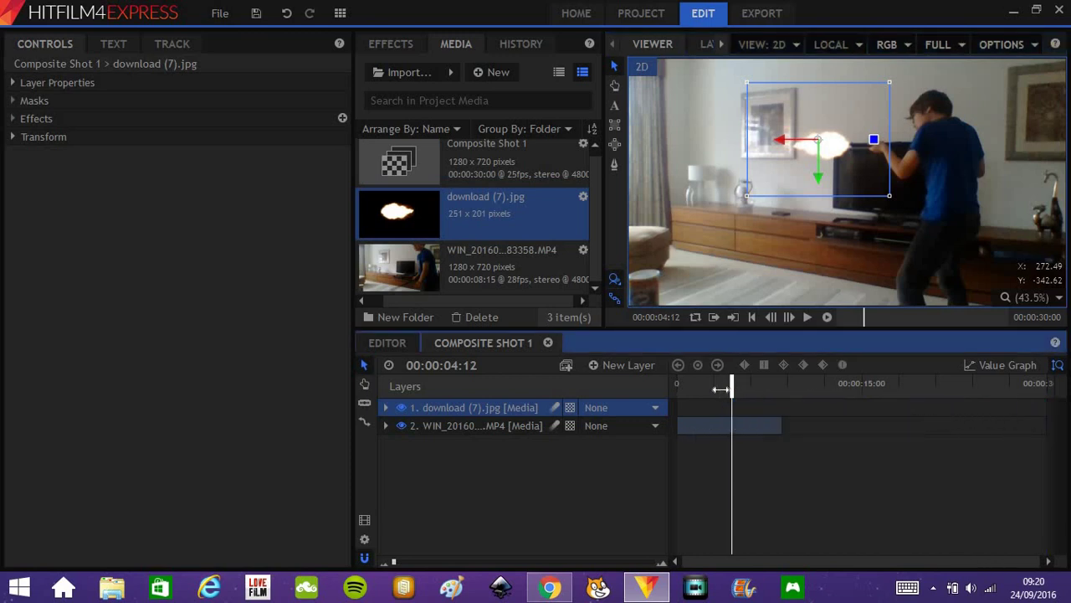
mouse_move(720, 390)
left_mouse_down()
mouse_move(739, 386)
mouse_move(729, 385)
left_mouse_up()
- Step forward three frames to the muzzle-flash frame, then start an import from Downloads
left_click(788, 320)
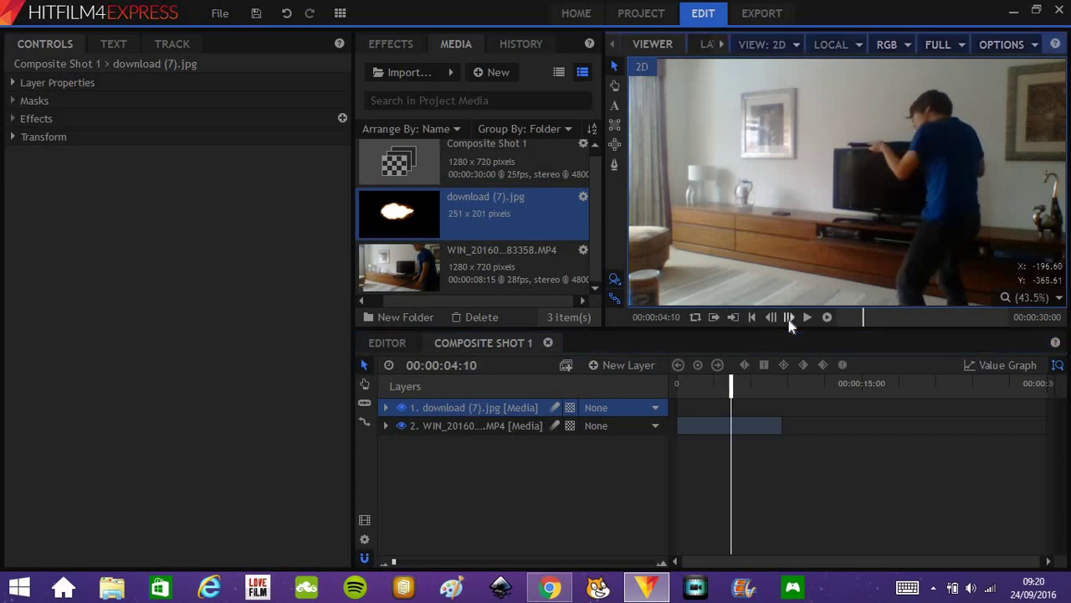
left_click(789, 319)
left_click(788, 319)
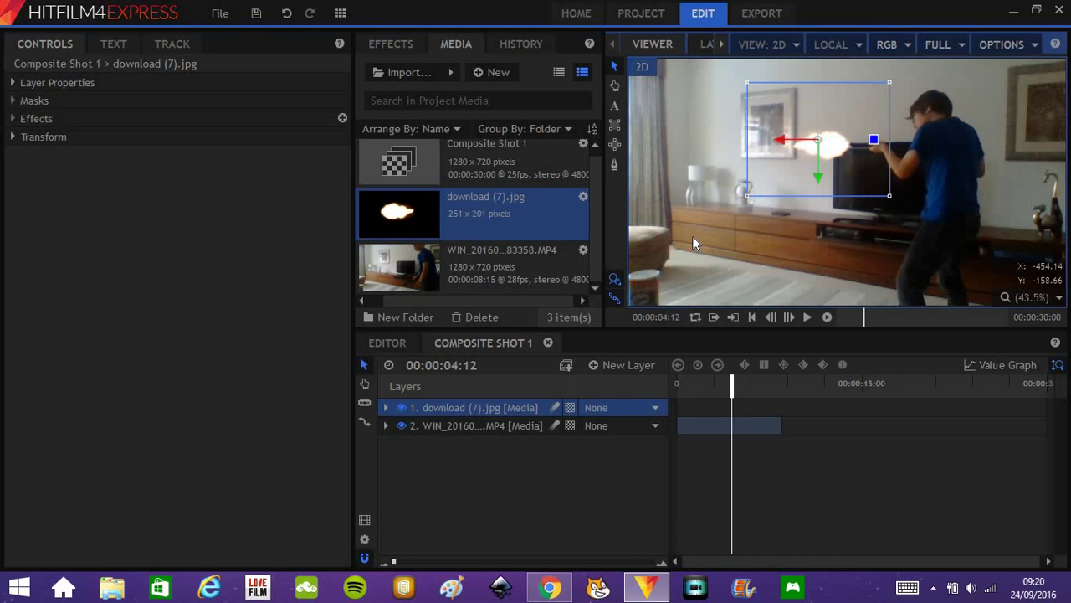
left_click(403, 76)
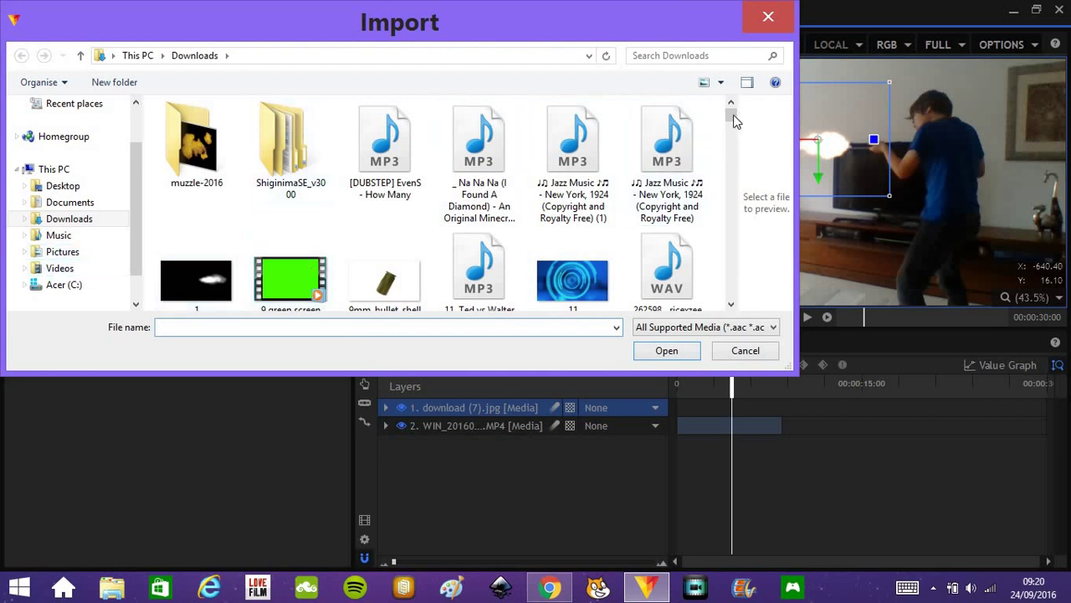
- Scroll the Downloads list and import 'Smoke puff stock footage.mp4' into the media panel
left_click_drag(734, 117, 760, 183)
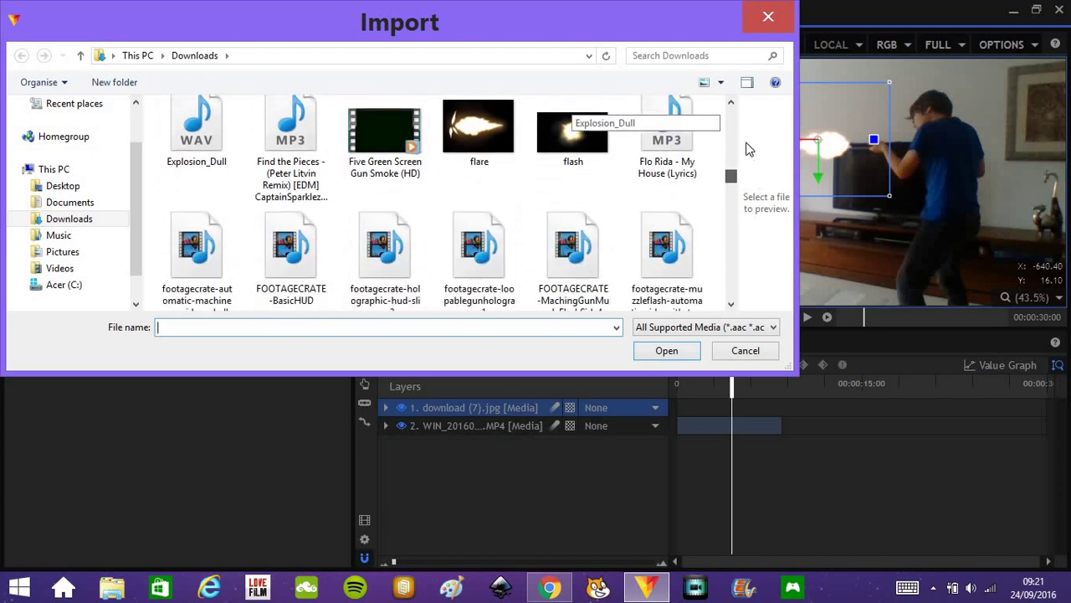
left_click(731, 306)
left_click(731, 305)
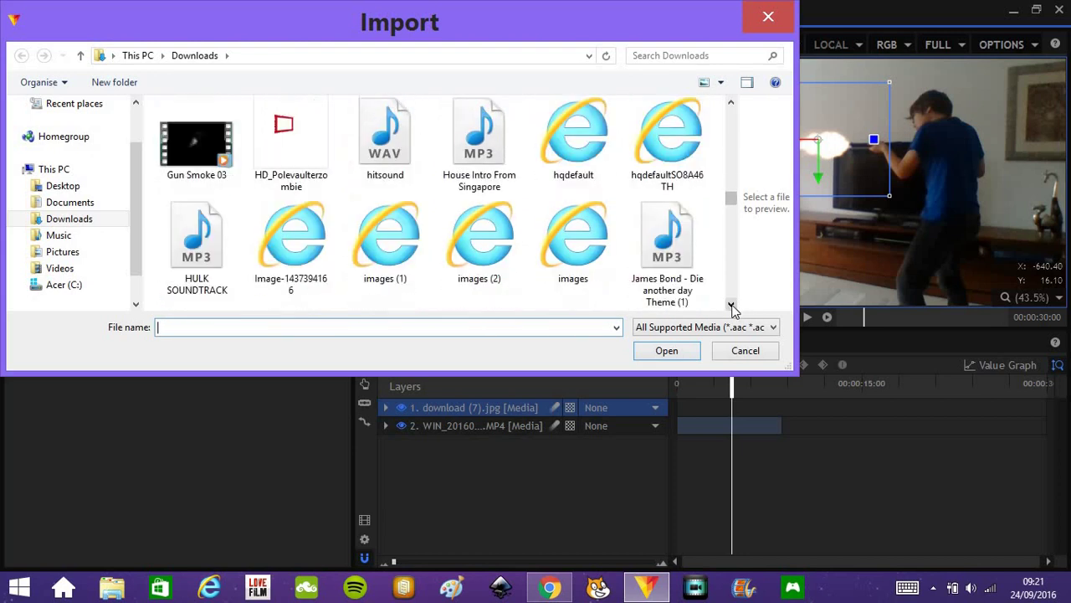
left_click(731, 306)
left_click(731, 306)
left_click(731, 306)
left_click(731, 306)
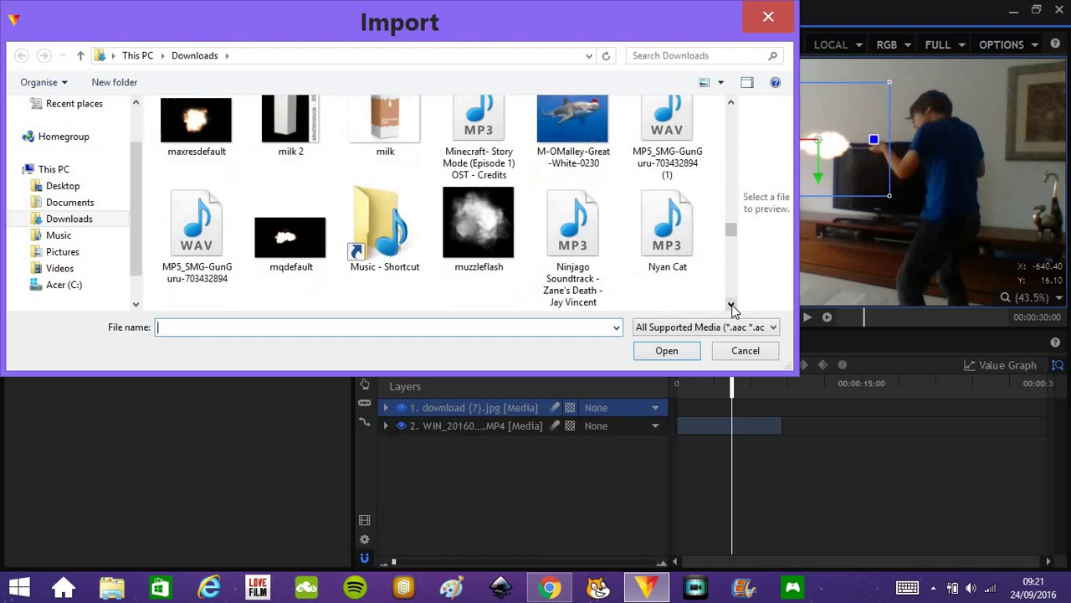
left_click(731, 305)
left_click(732, 306)
left_click(731, 306)
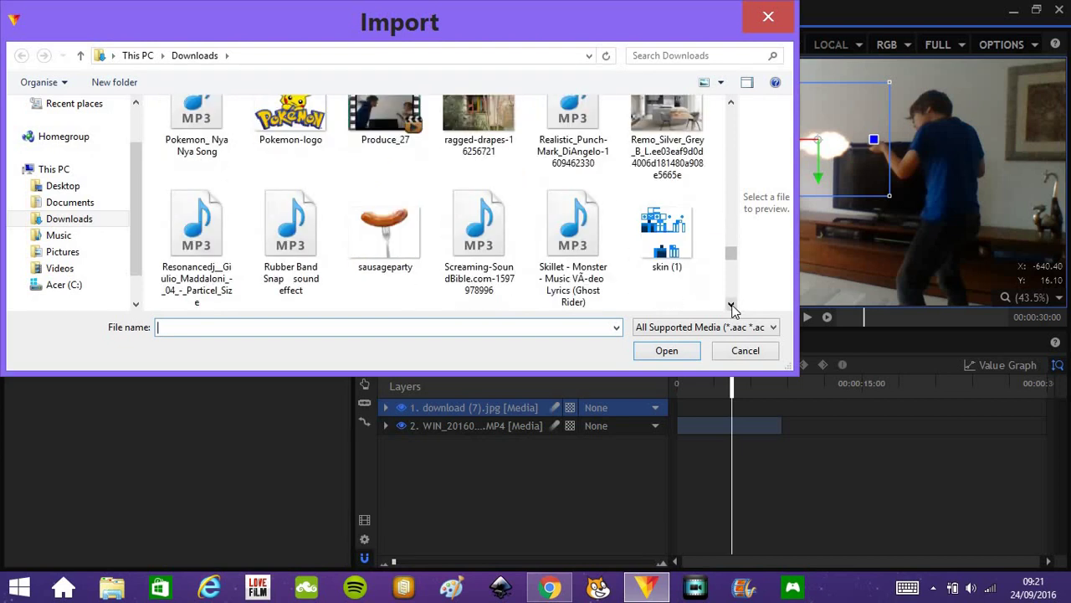
left_click(731, 305)
left_click(732, 305)
double_click(419, 168)
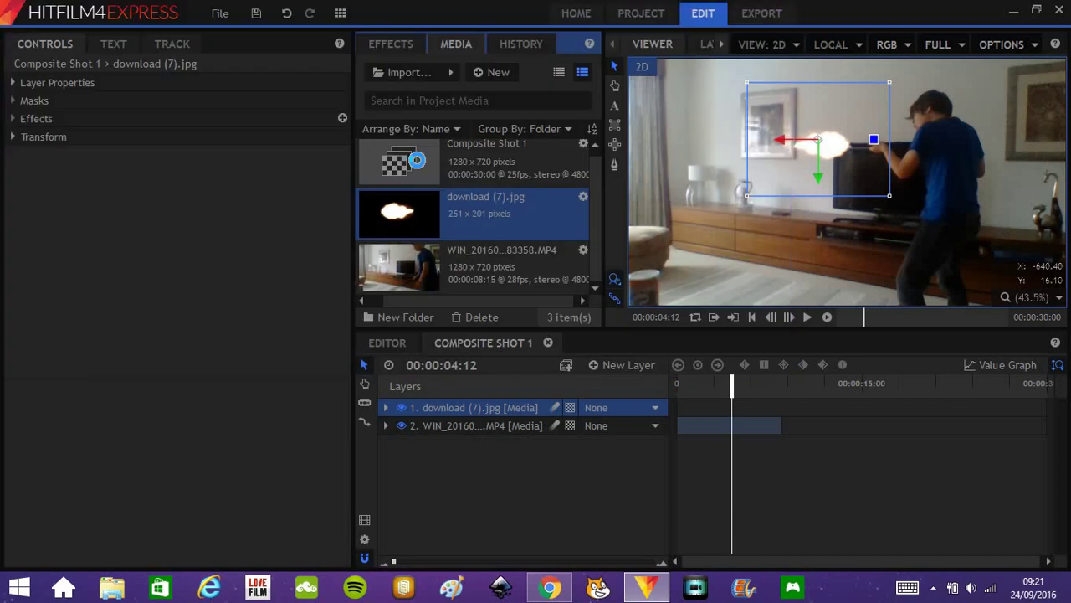
left_click(494, 262)
- Add the smoke puff as a layer over the gun barrel with Screen blending
left_click_drag(495, 262, 734, 417)
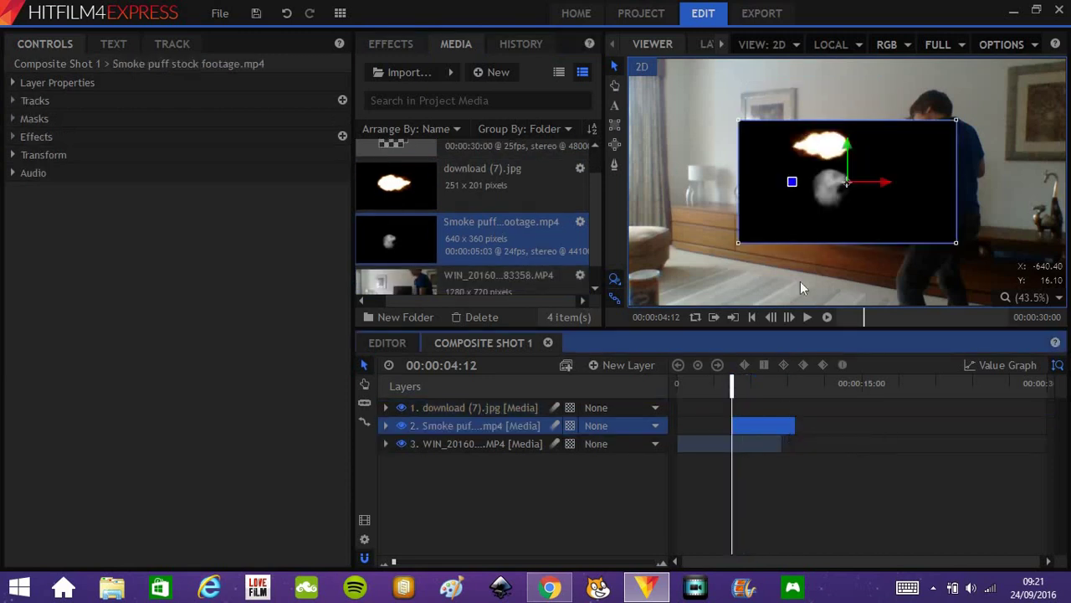
left_click_drag(845, 182, 848, 146)
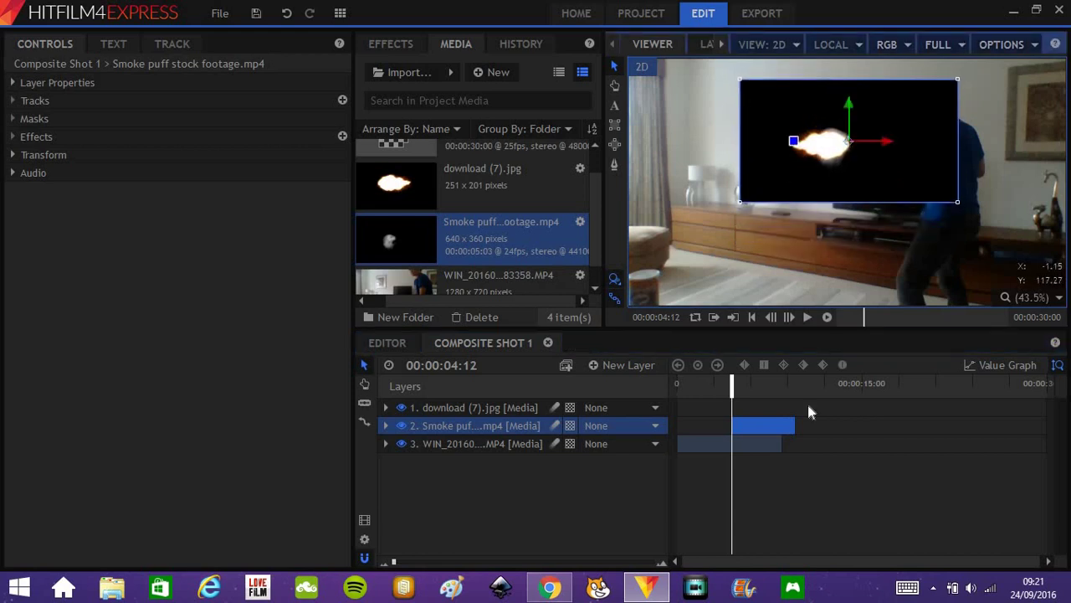
right_click(775, 426)
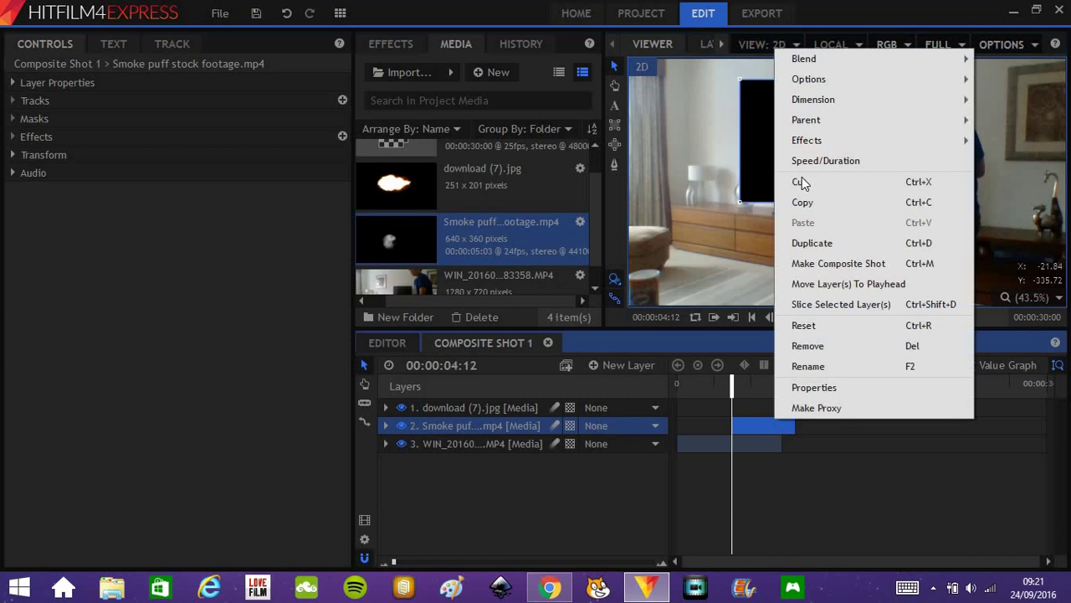
mouse_move(843, 58)
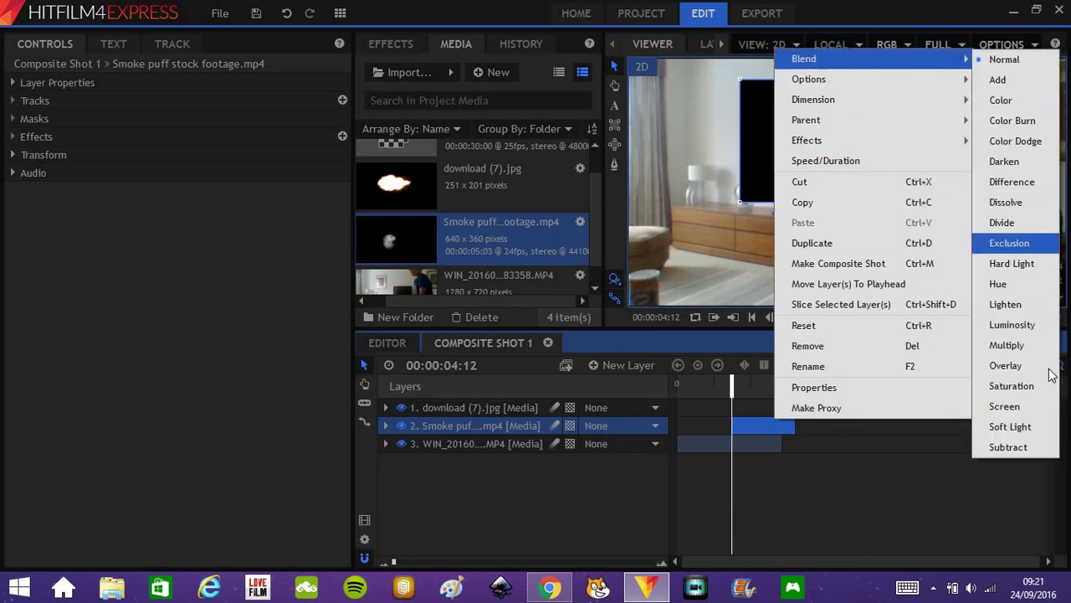
left_click(1004, 406)
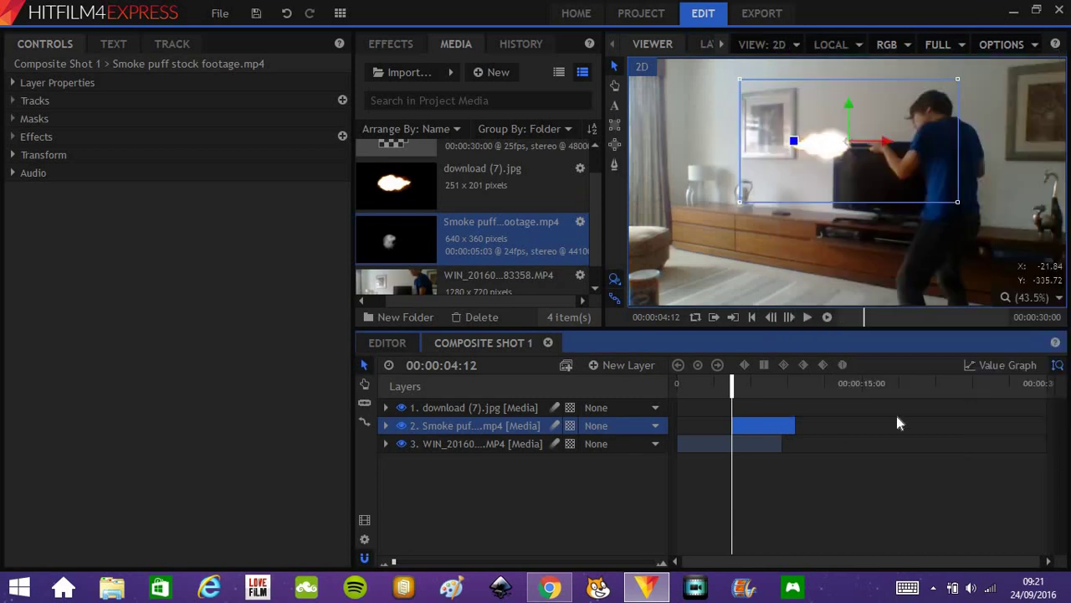
- Mute the smoke puff layer's audio
right_click(750, 428)
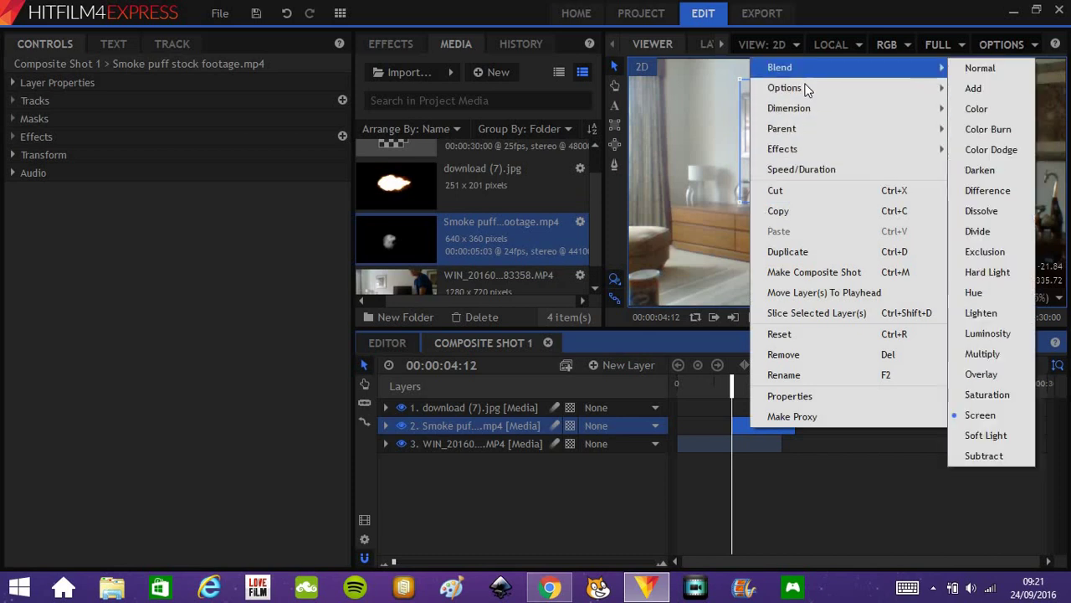
mouse_move(810, 90)
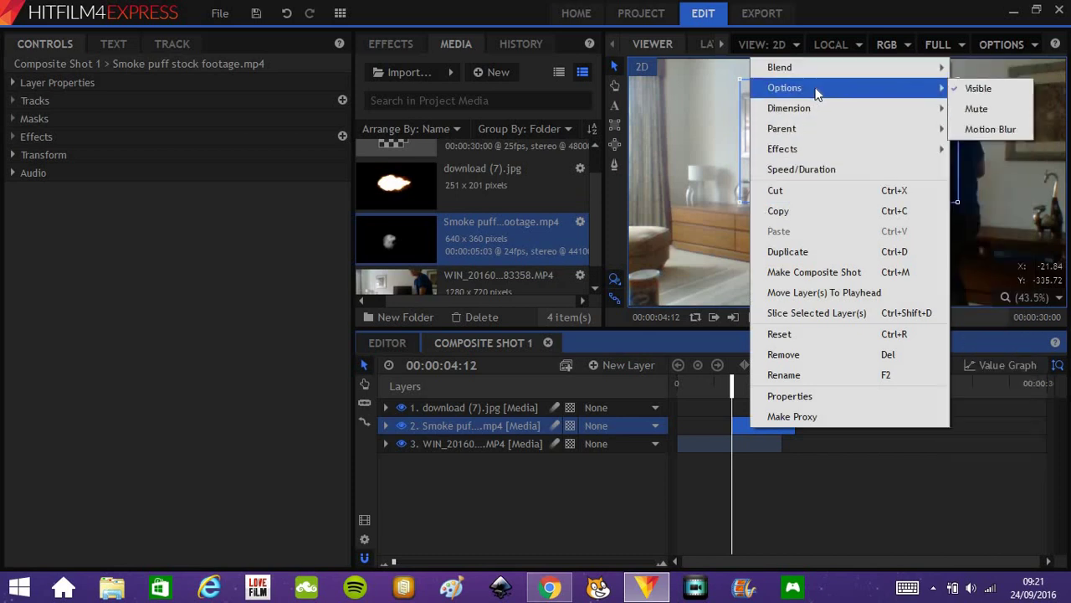
left_click(971, 109)
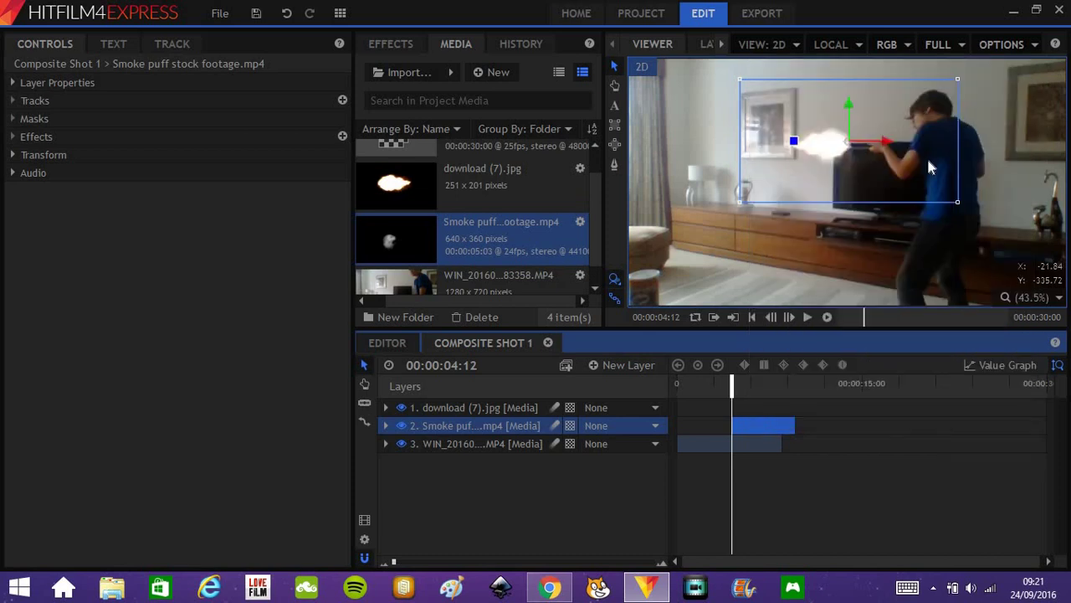
- Trim the end of the smoke puff clip so the smoke lasts only briefly
left_click(848, 148)
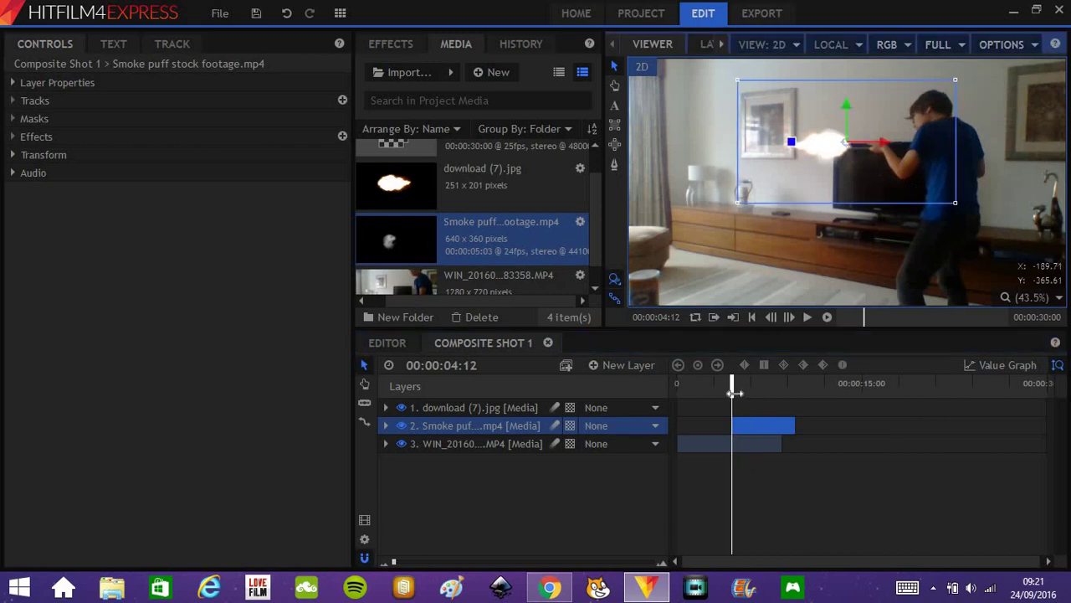
mouse_move(734, 391)
left_mouse_down()
mouse_move(751, 390)
mouse_move(730, 390)
left_mouse_up()
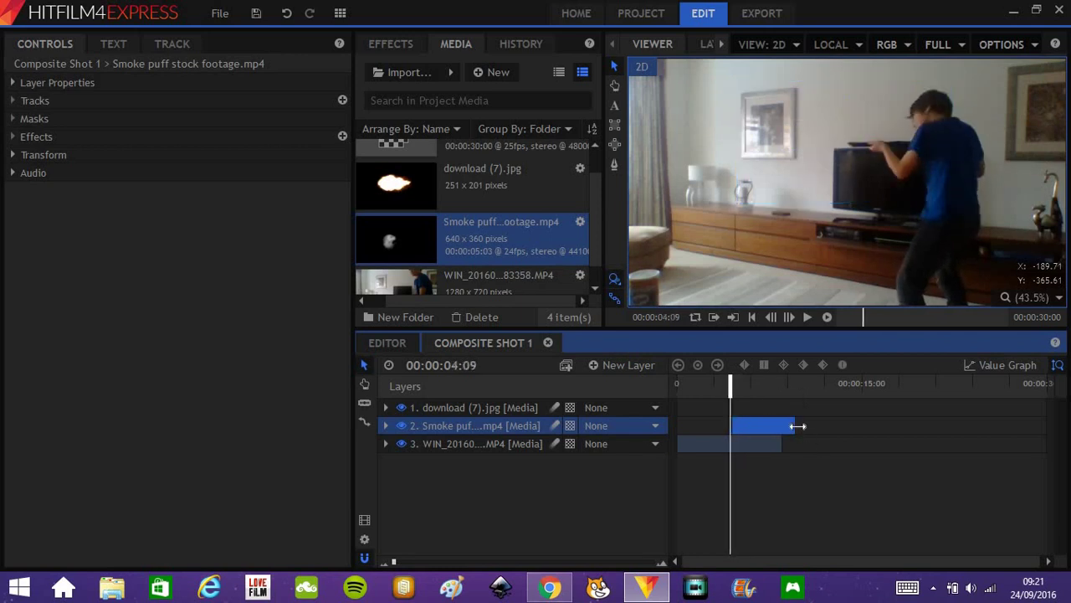
left_click_drag(794, 426, 783, 428)
left_click_drag(733, 393, 760, 447)
left_click(761, 447)
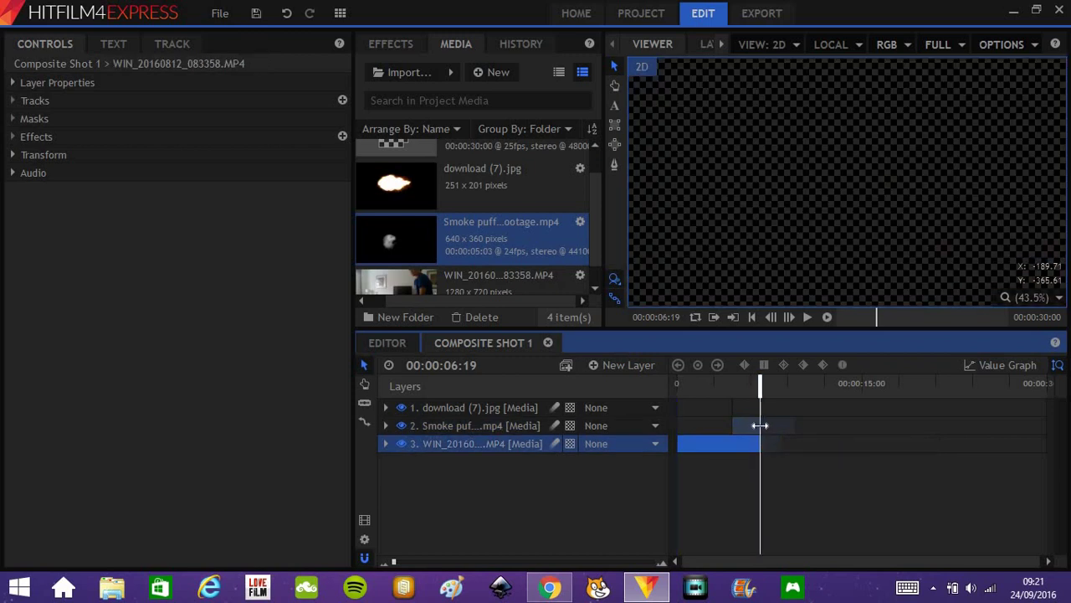
- Scrub back and frame-step forward to 00:00:04:12 where flash and smoke appear
left_click(760, 396)
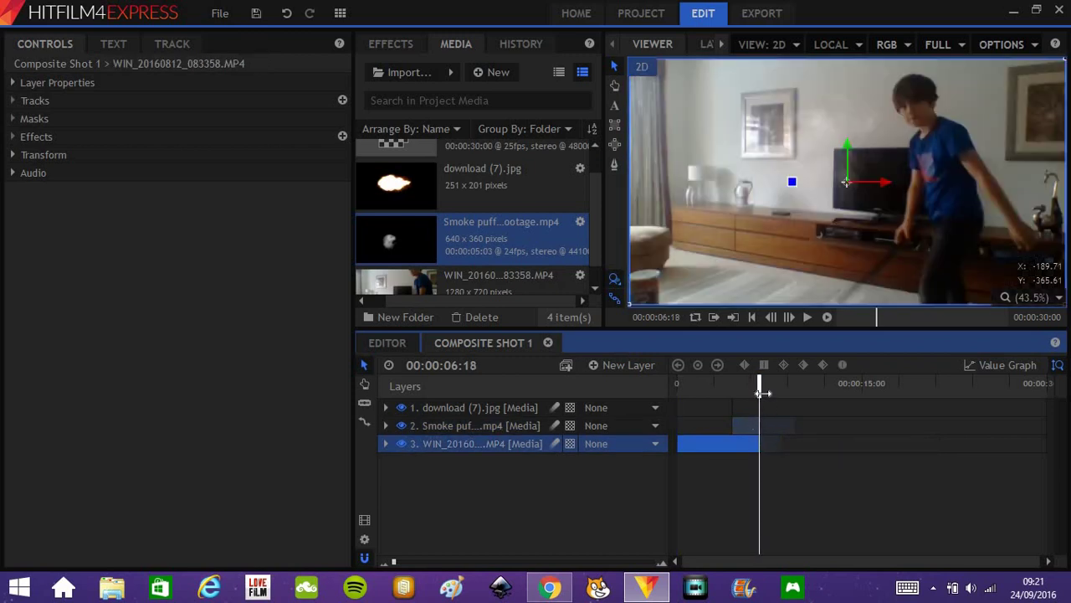
left_click_drag(761, 392, 728, 390)
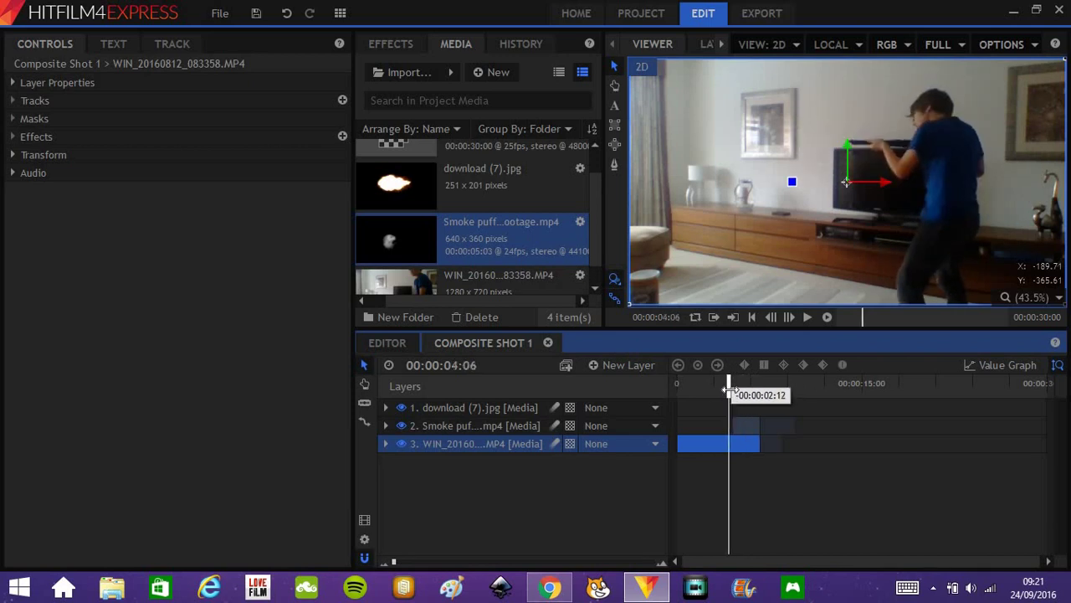
left_click(791, 318)
left_click(791, 318)
left_click(792, 318)
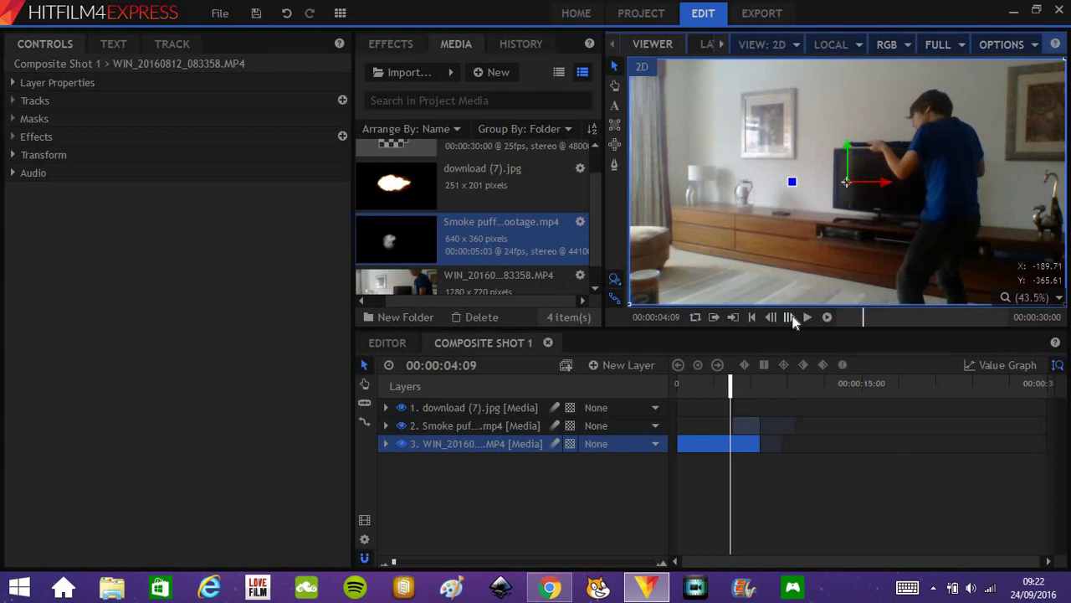
left_click(791, 318)
left_click(791, 318)
left_click(792, 318)
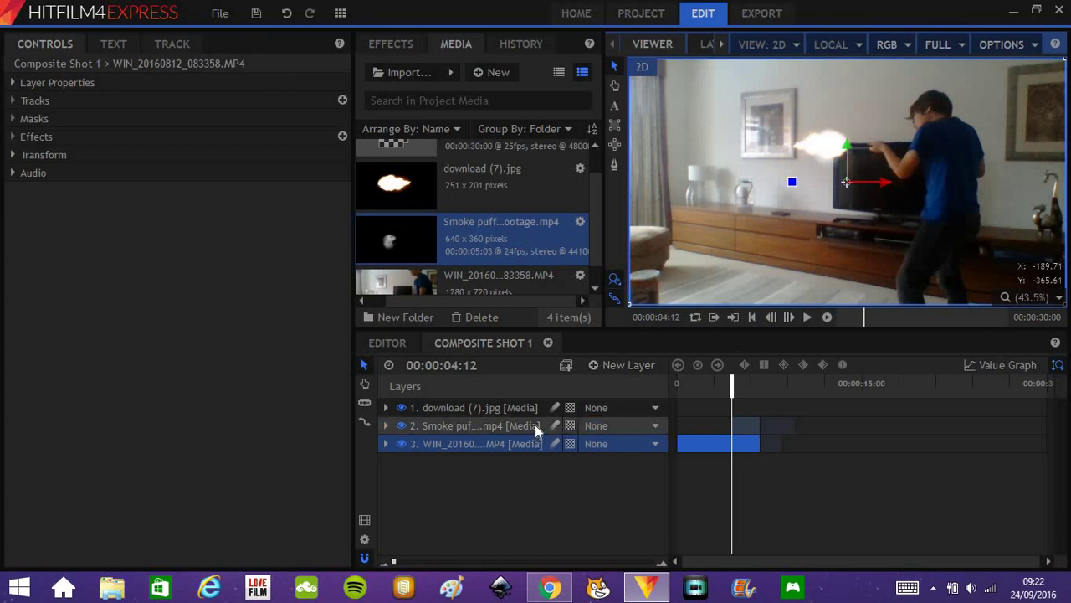
- Add a New Grade layer and place it below the smoke puff layer
left_click(629, 365)
left_click(623, 426)
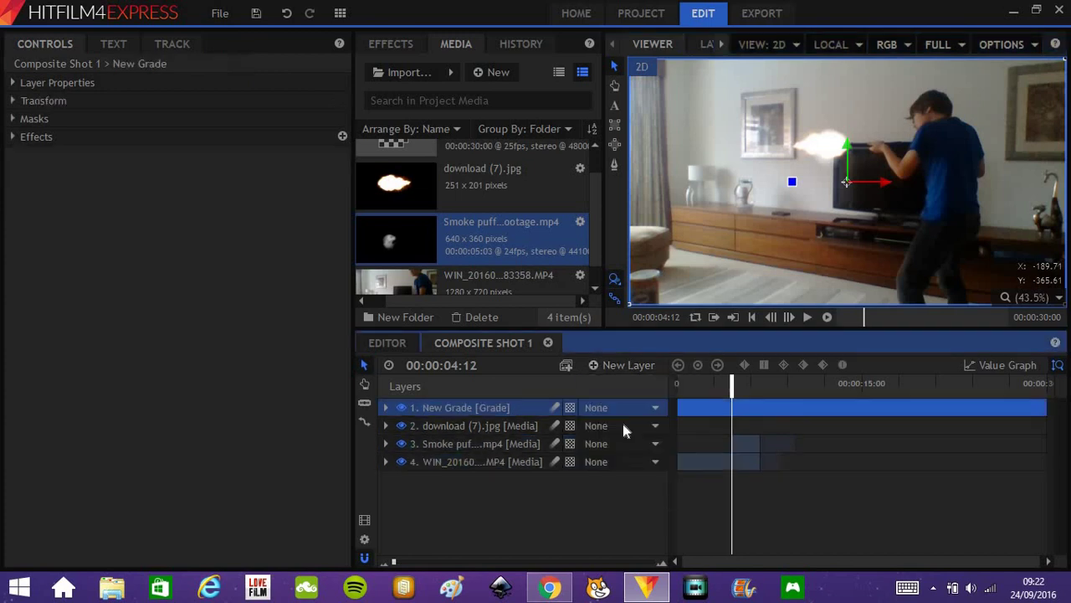
left_click_drag(522, 405, 526, 450)
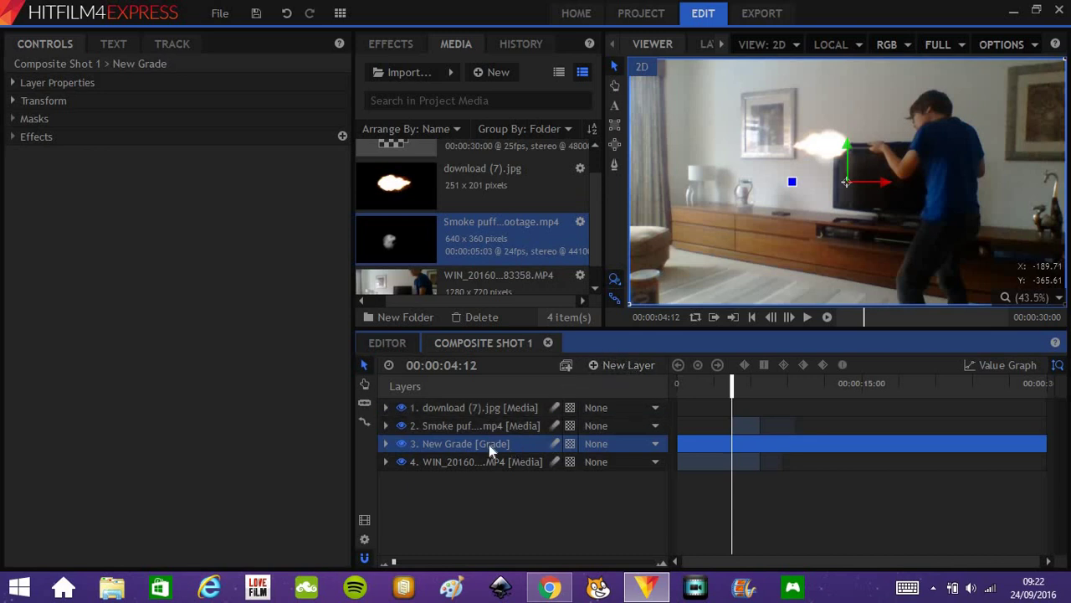
- Begin a mask on New Grade along the boy's arm, over his head and down his back
left_click(614, 167)
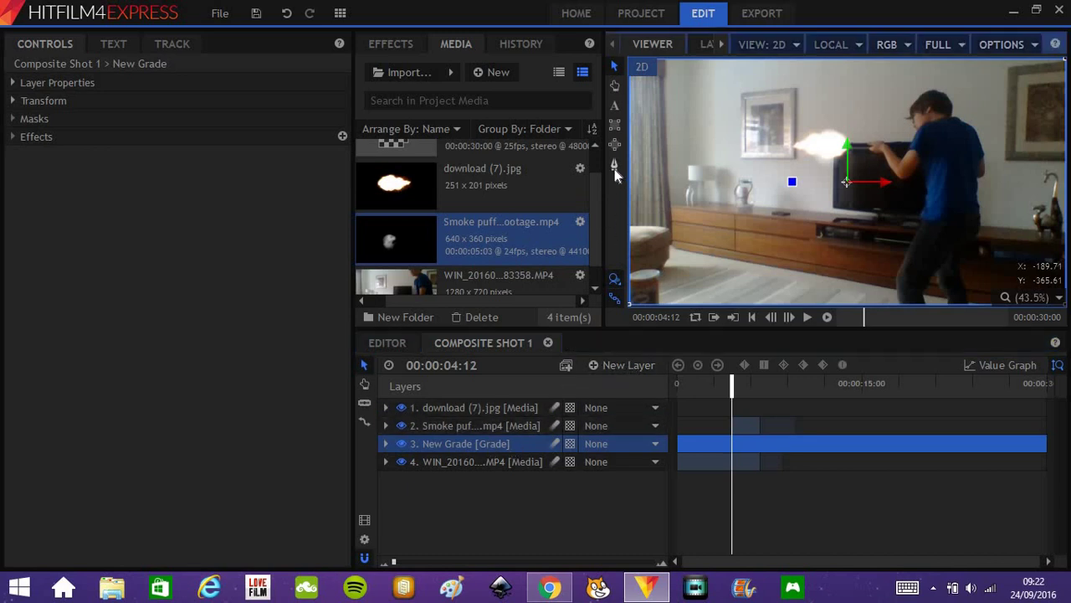
left_click(859, 144)
left_click(911, 143)
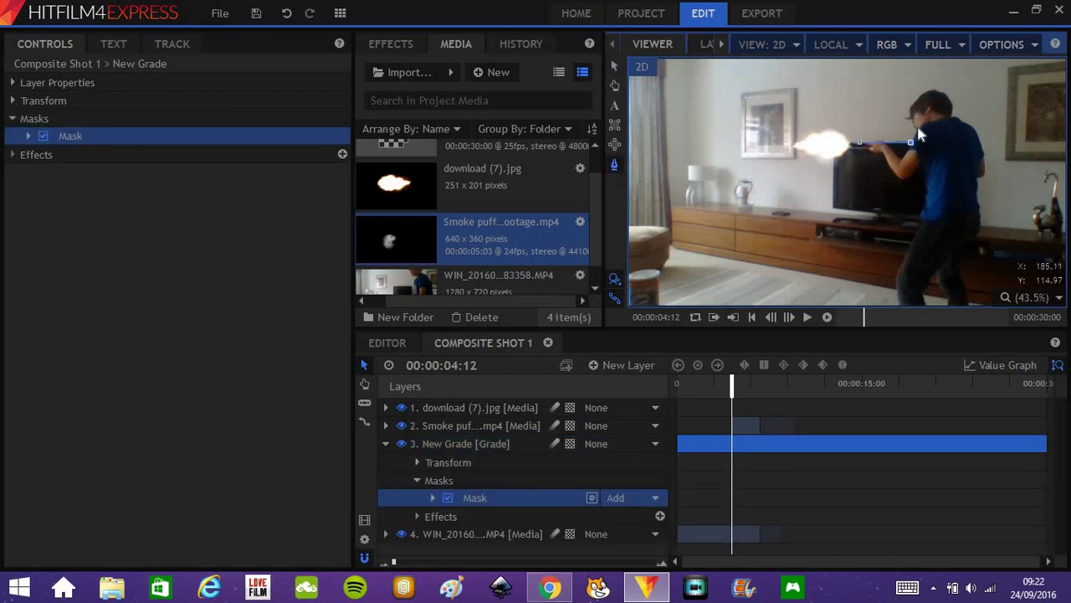
left_click(921, 95)
left_click(939, 101)
left_click(960, 132)
left_click(968, 189)
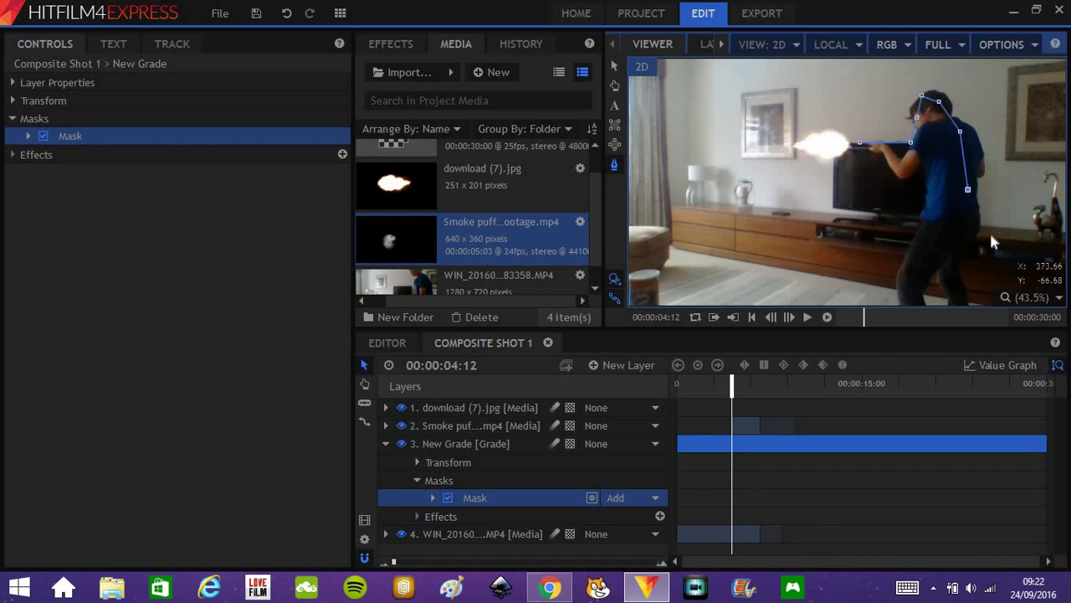
- Continue the mask around his hip and legs, up his front, and close it at his forearm
left_click(976, 236)
left_click(931, 258)
left_click(911, 265)
left_click(924, 211)
left_click(920, 162)
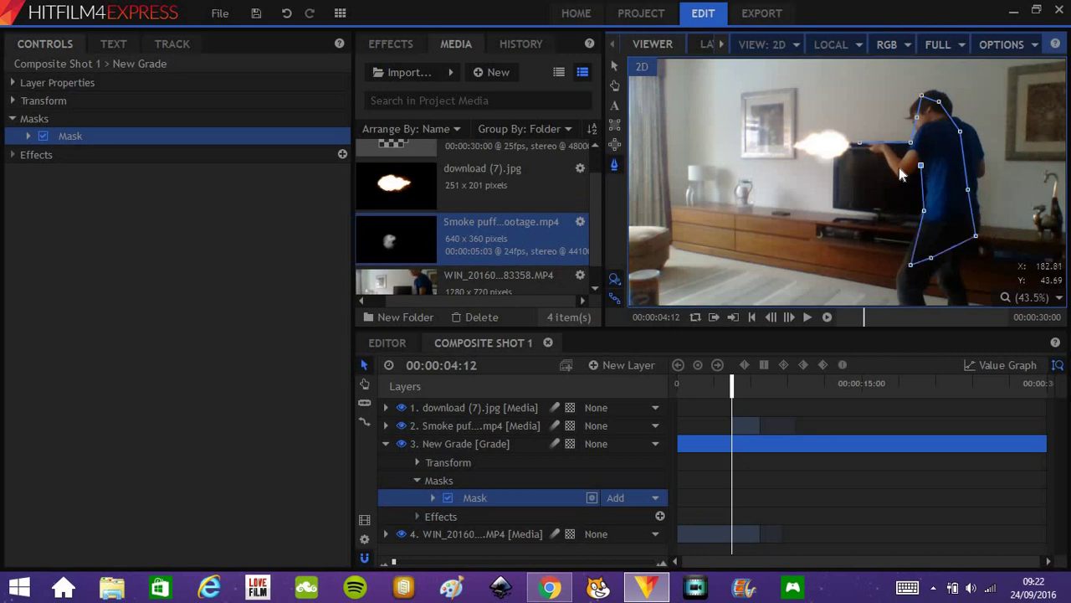
left_click(896, 168)
left_click(876, 151)
- Search effects for 'hue' and apply Hue, Saturation & Lightness to the New Grade layer
left_click(386, 444)
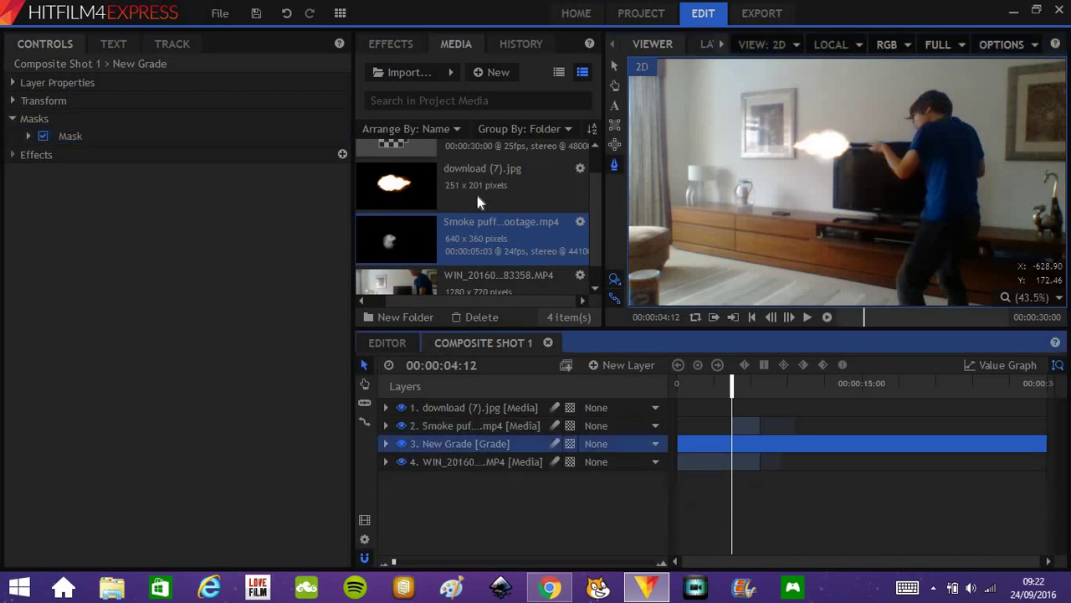
left_click(397, 46)
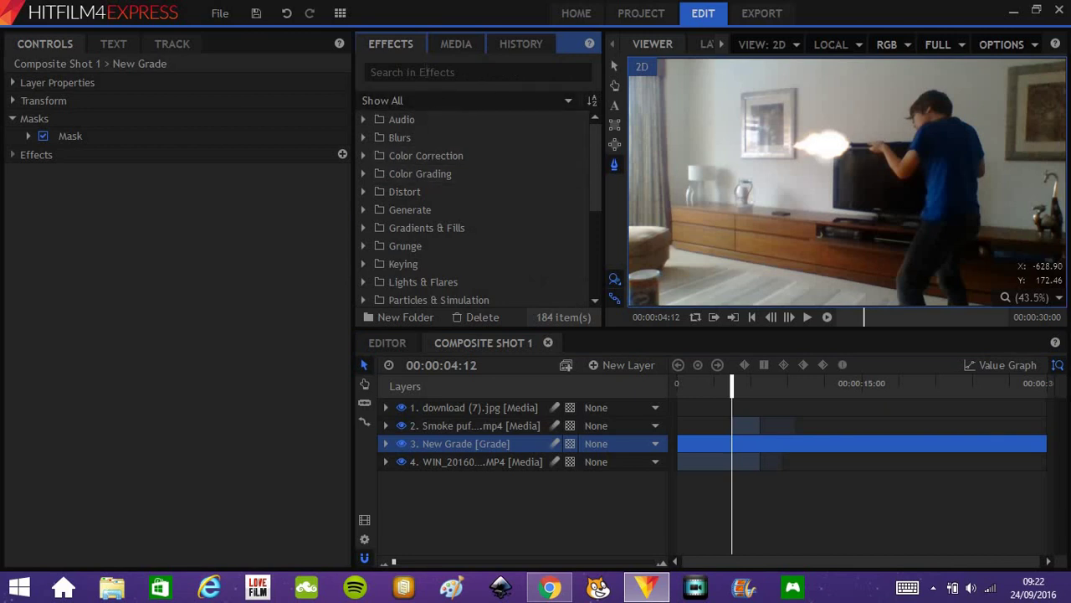
left_click(435, 72)
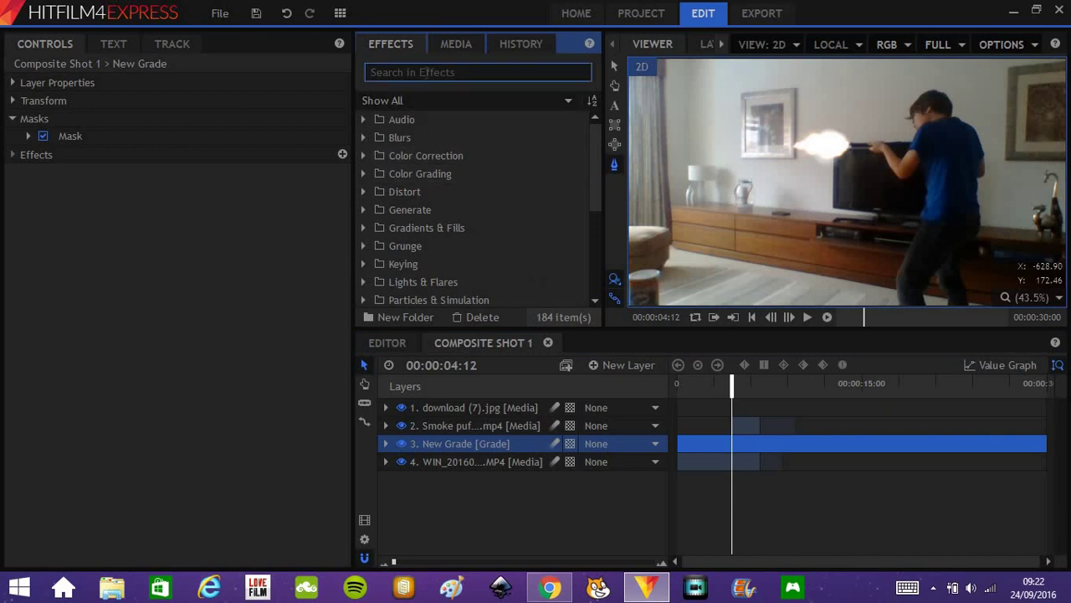
type("hue")
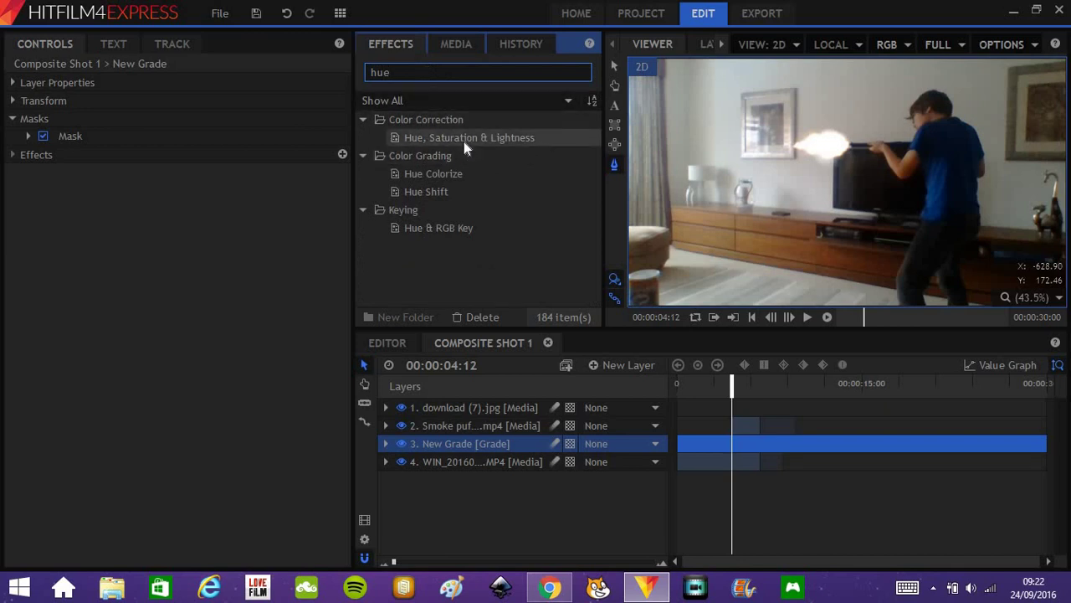
left_click_drag(464, 142, 509, 444)
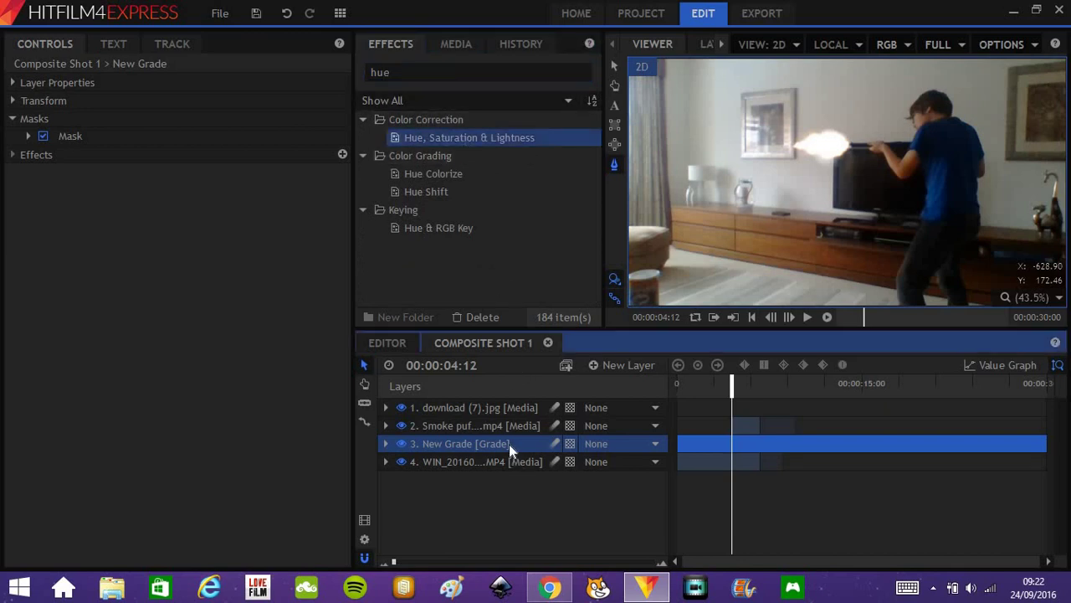
- Set the effect's Master Lightness to 16.0
left_click(26, 172)
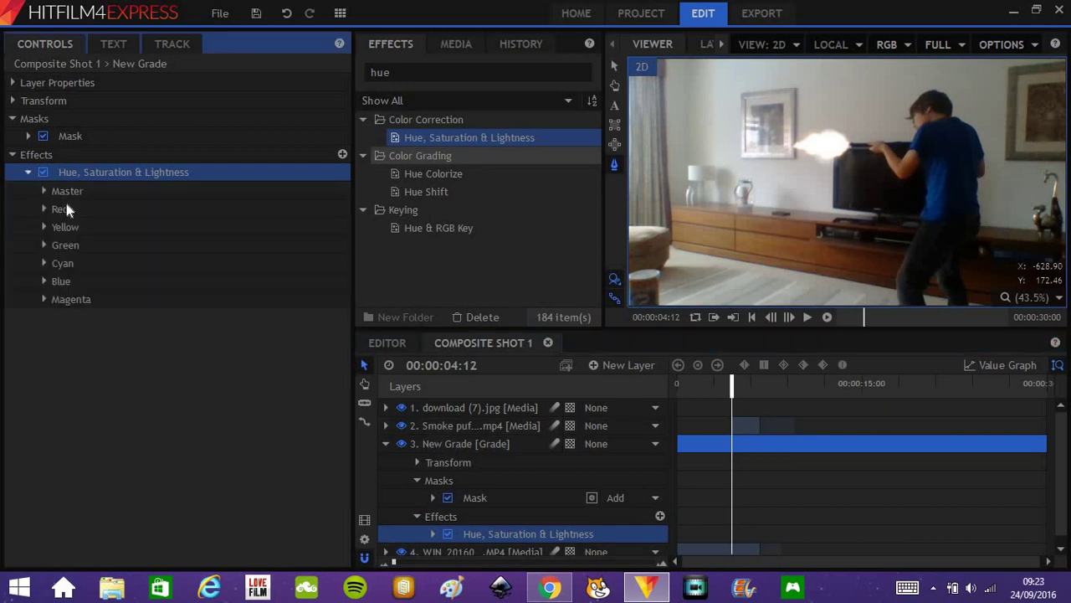
left_click(44, 191)
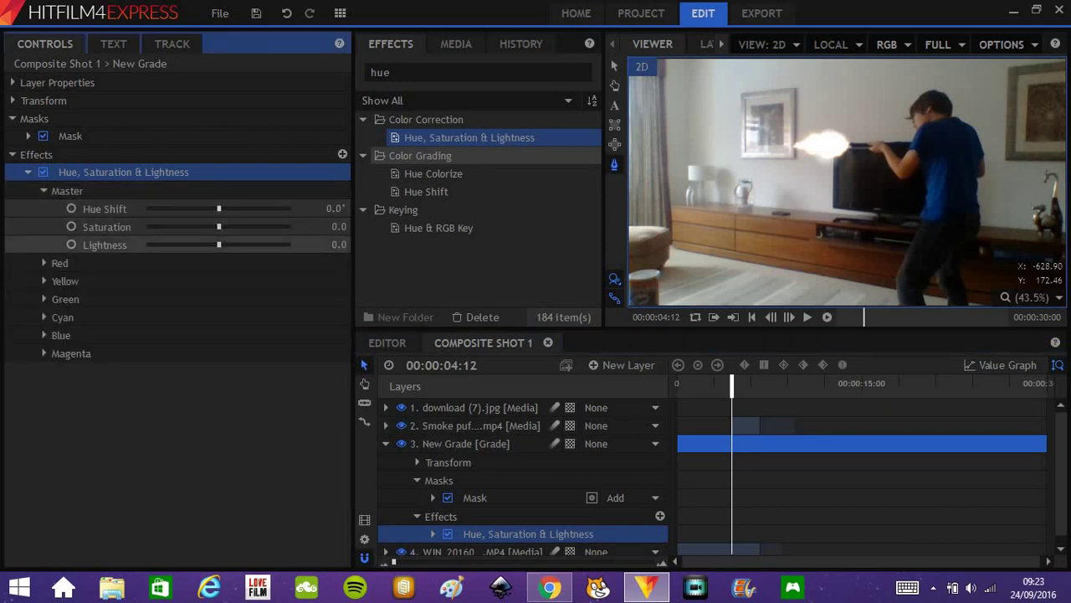
left_click_drag(337, 244, 352, 245)
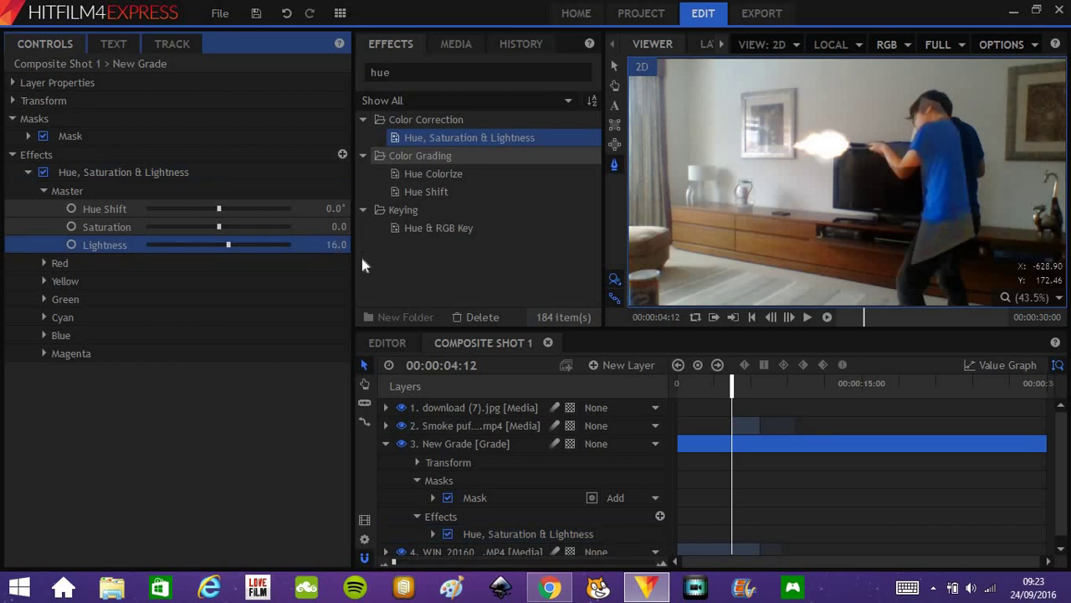
- Collapse the Hue, Saturation & Lightness effect and raise the New Grade mask's Feather Strength to 47px
left_click(44, 190)
left_click(32, 173)
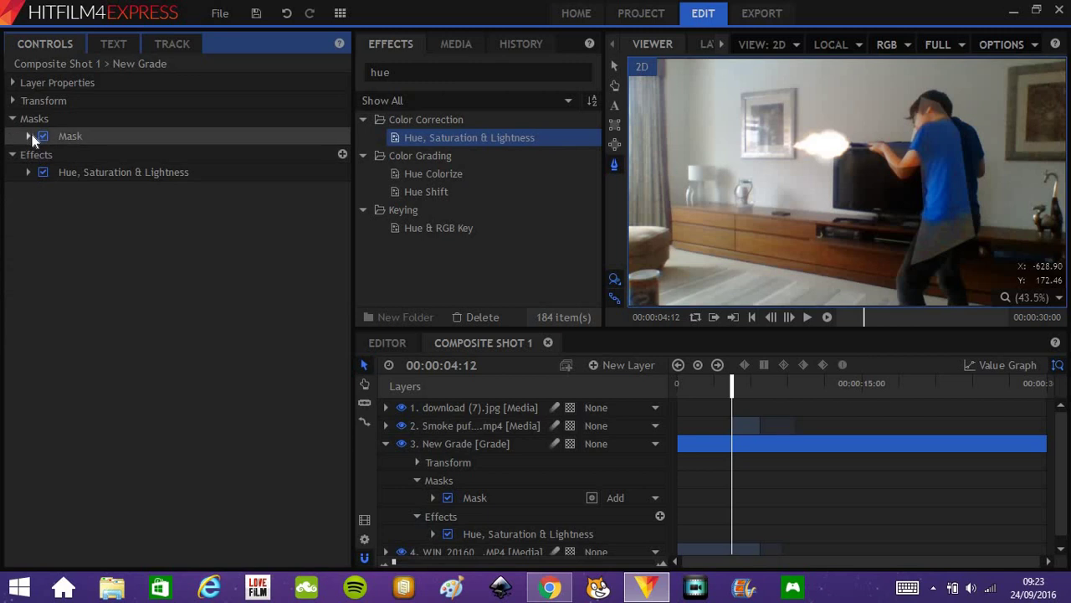
left_click(28, 136)
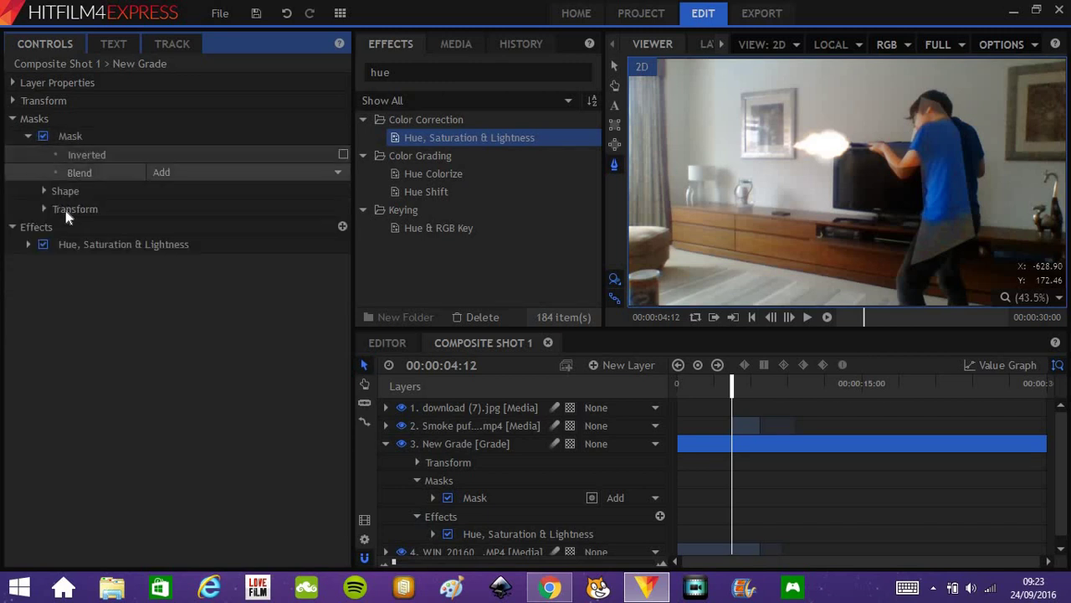
left_click(45, 191)
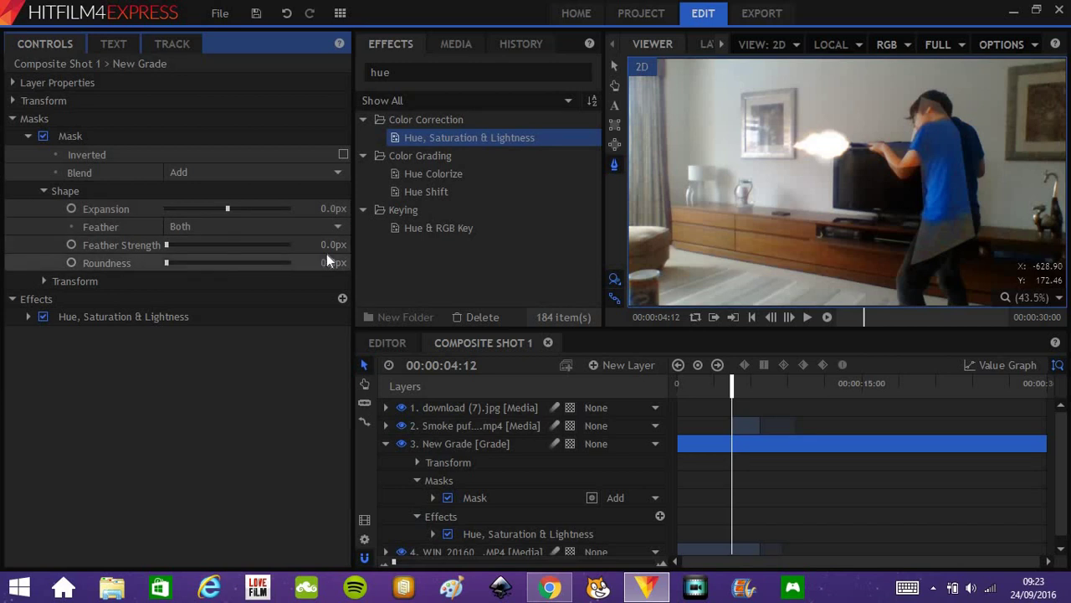
left_click_drag(324, 246, 360, 245)
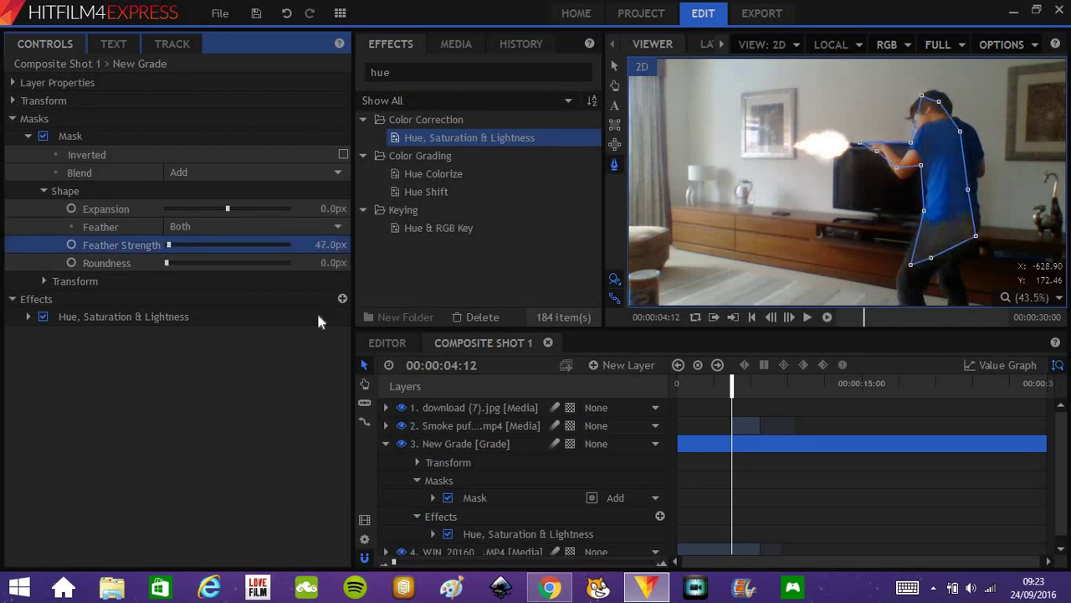
left_click(325, 441)
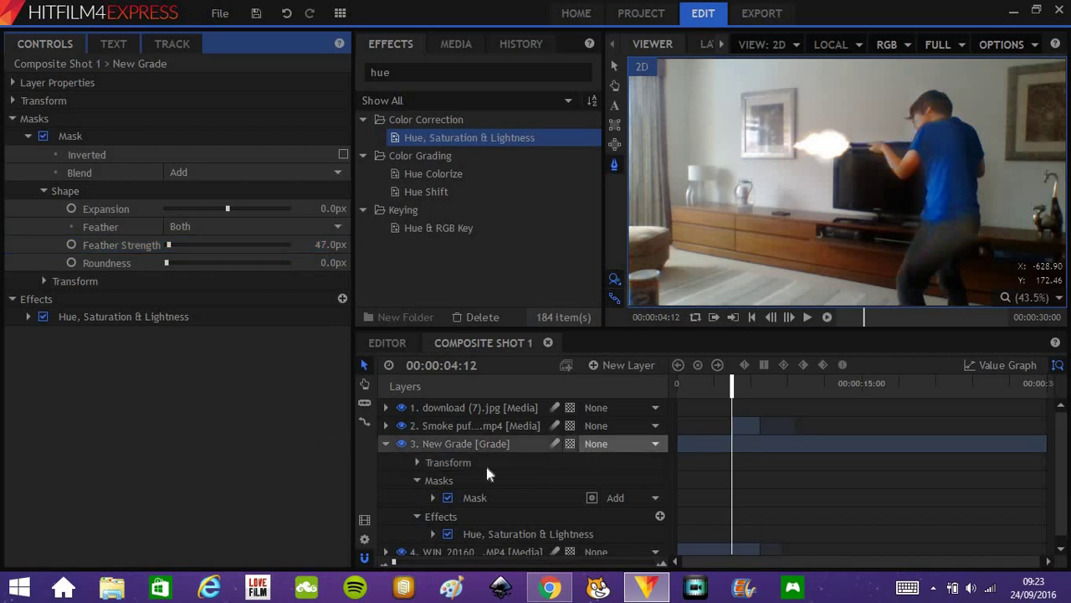
left_click(386, 444)
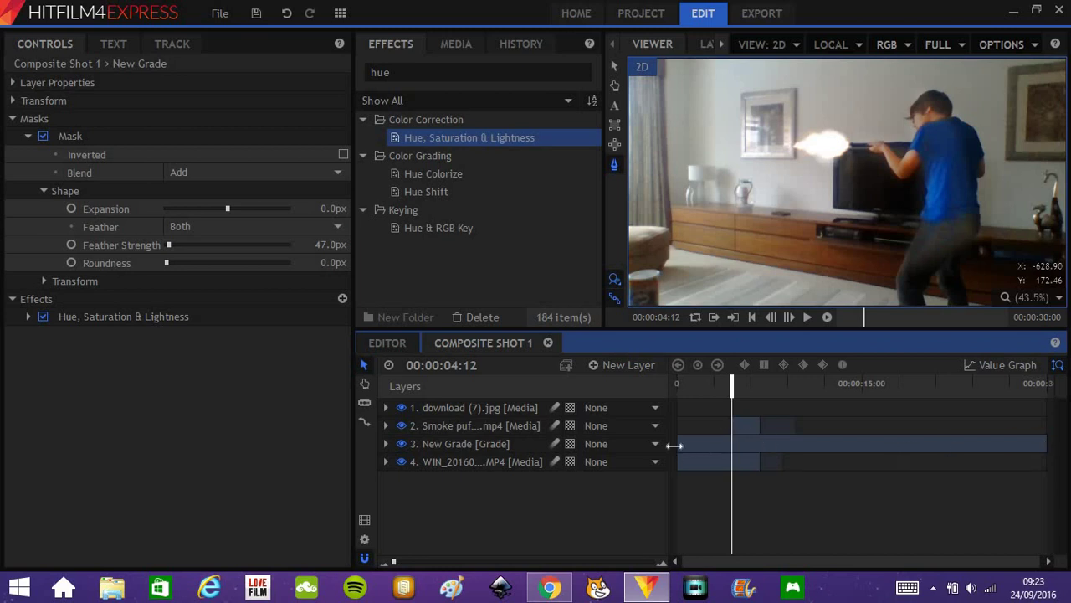
- Trim the New Grade layer to start at the muzzle flash frame, 04:13, checking the following frames
left_click_drag(674, 445, 731, 449)
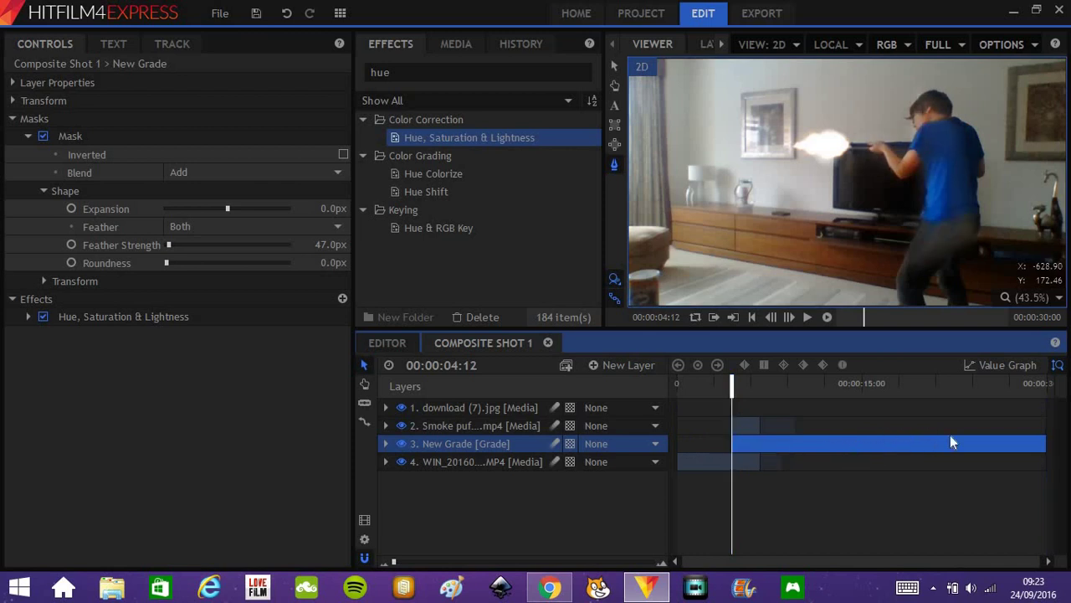
left_click(789, 318)
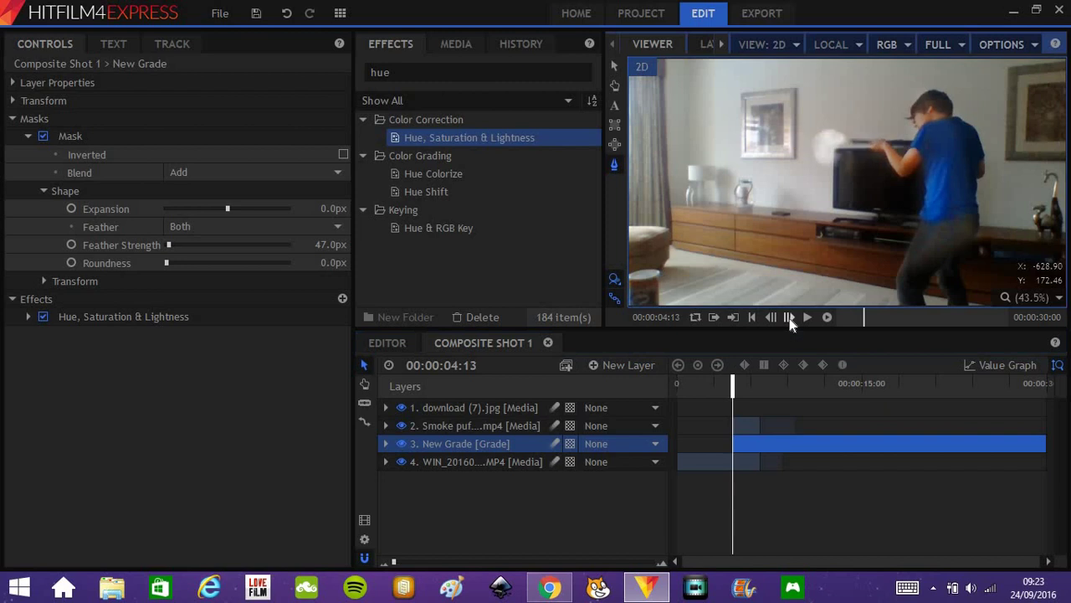
left_click(789, 318)
left_click(789, 318)
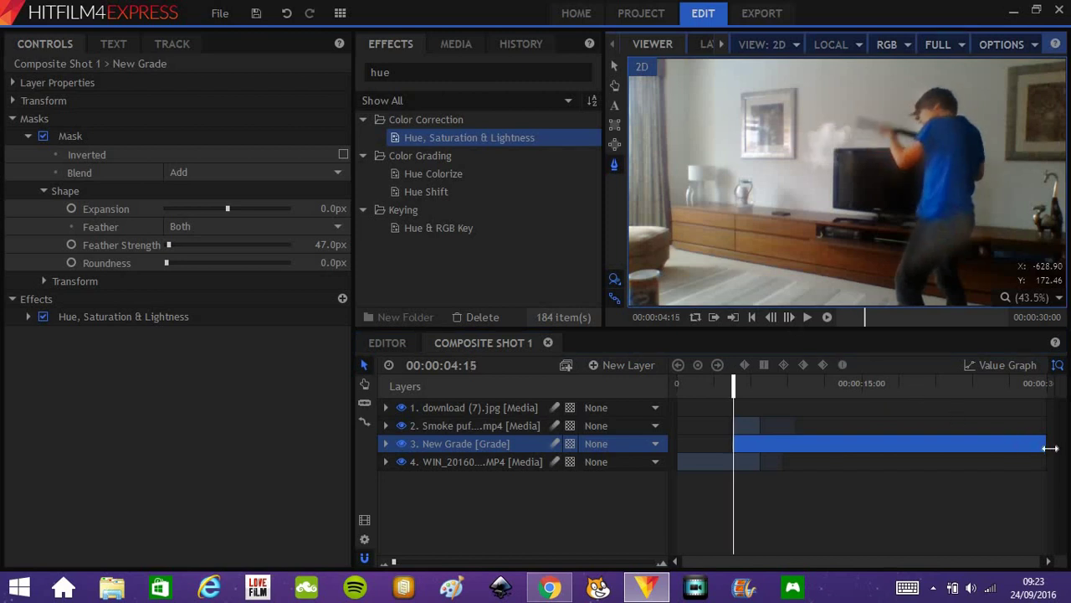
- Shorten New Grade to end three frames after its start, just after the flash, and step back through it
left_click_drag(1044, 445, 739, 462)
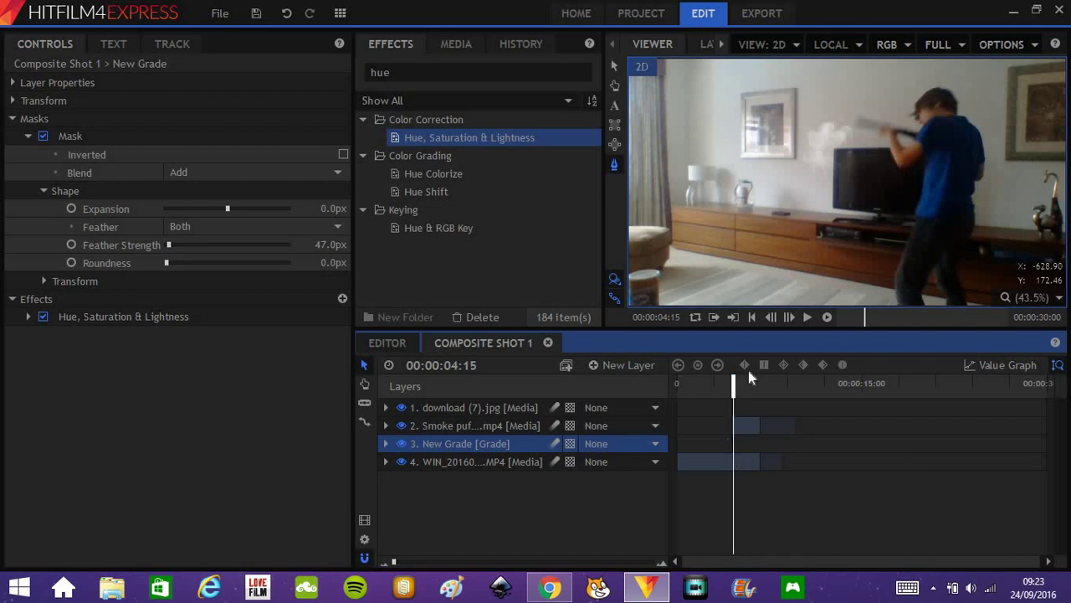
left_click(771, 317)
left_click(771, 317)
left_click(773, 319)
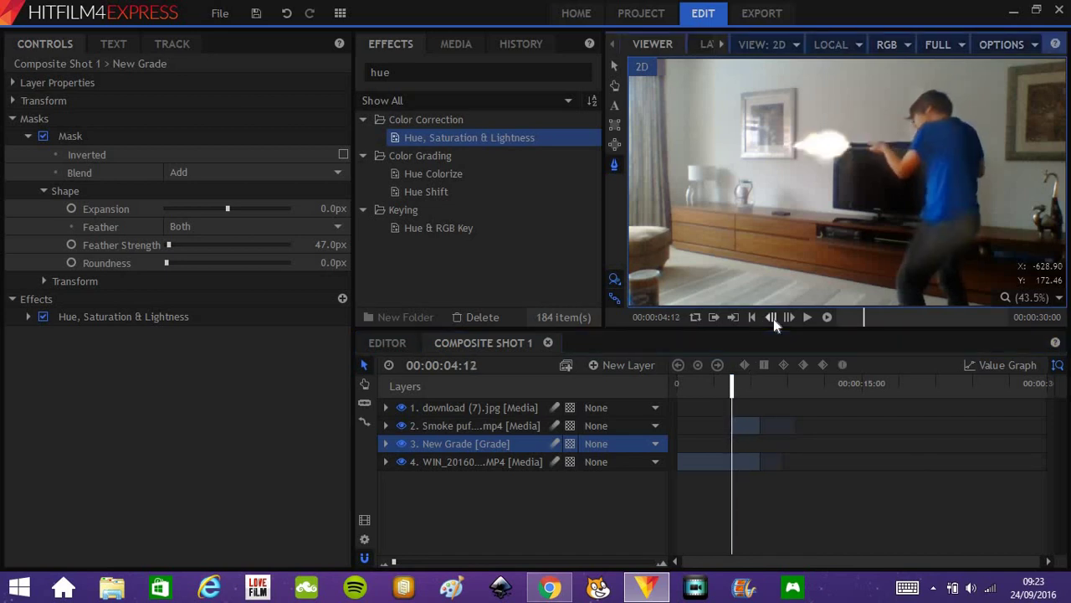
left_click(774, 319)
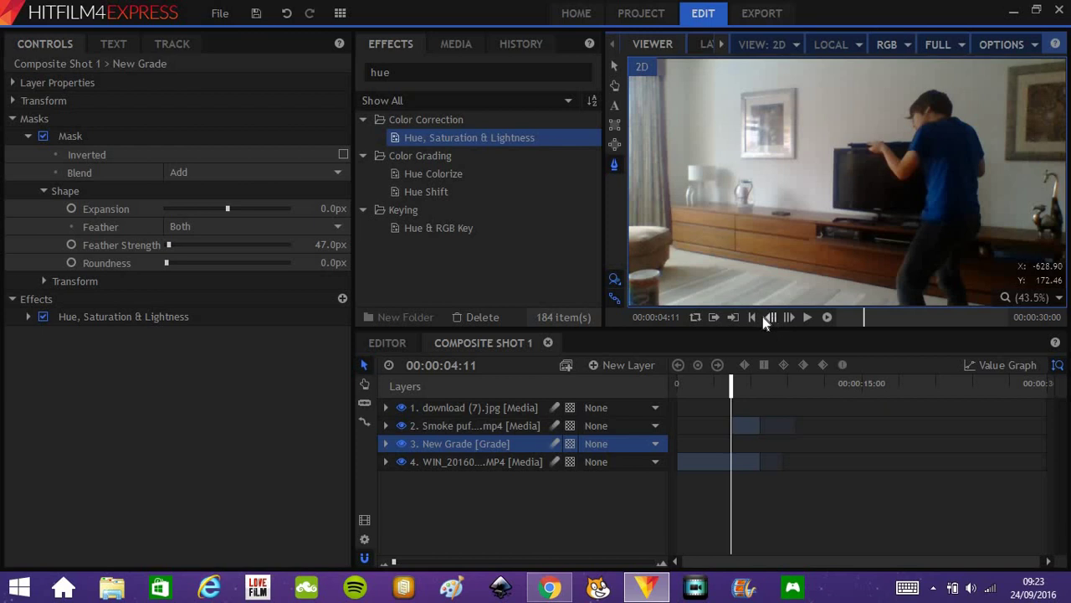
left_click(763, 317)
- Play the whole composite from the start to review the shot
left_click(752, 317)
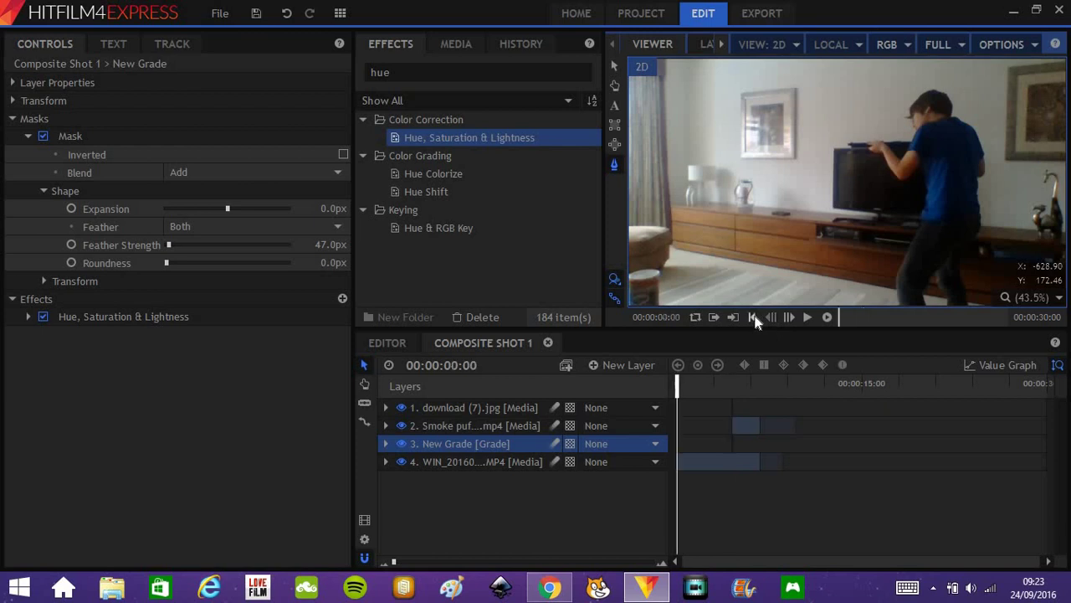
left_click(806, 316)
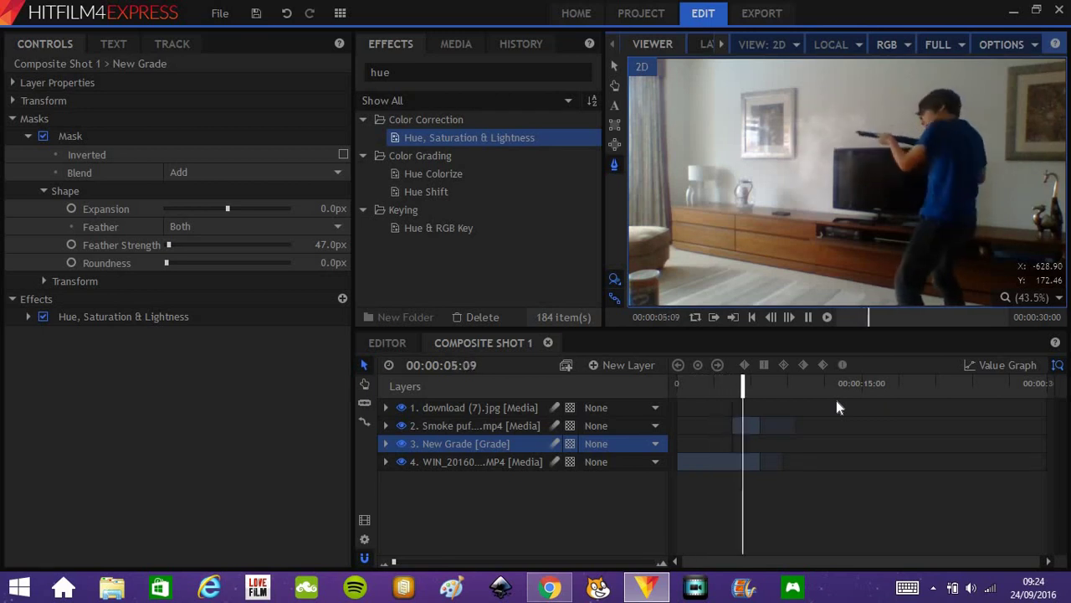
left_click(809, 318)
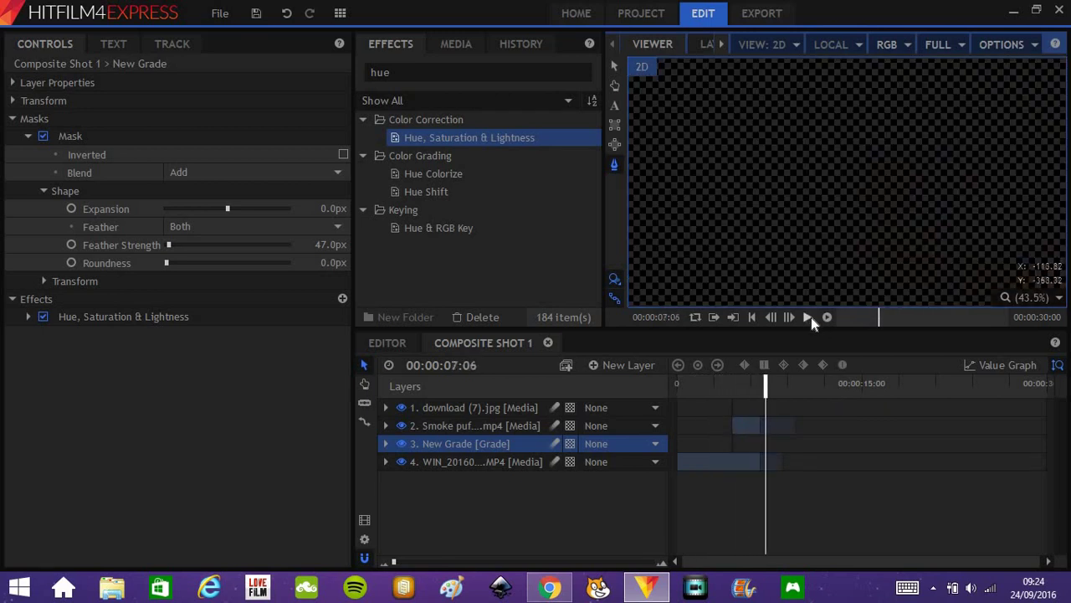